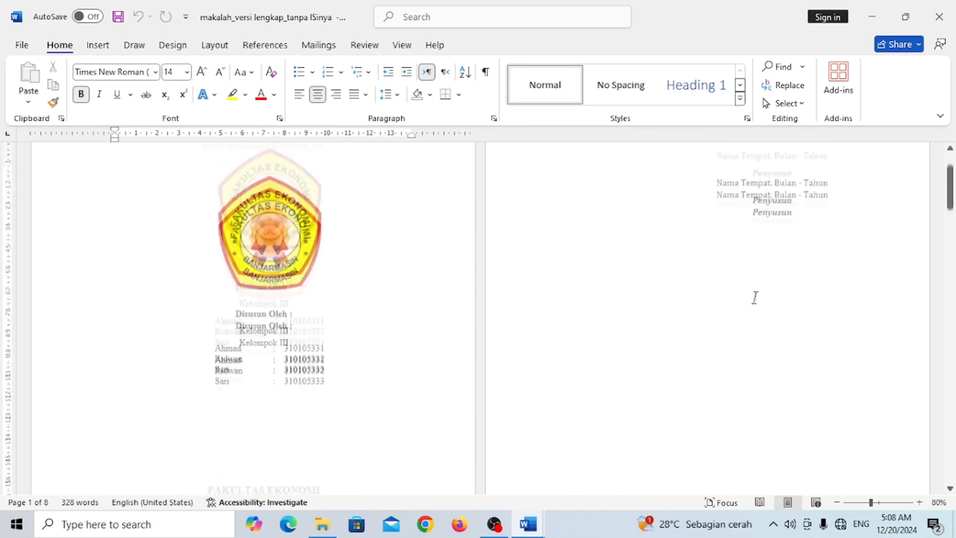
Zoom in on the blank paper template and view its KATA PENGANTAR page with the place, date and Penyusun lines.
{"action": "left_click", "coordinate": [678, 220]}
{"action": "scroll", "coordinate": [679, 220], "scroll_direction": "up", "scroll_amount": 4, "text": "ctrl"}
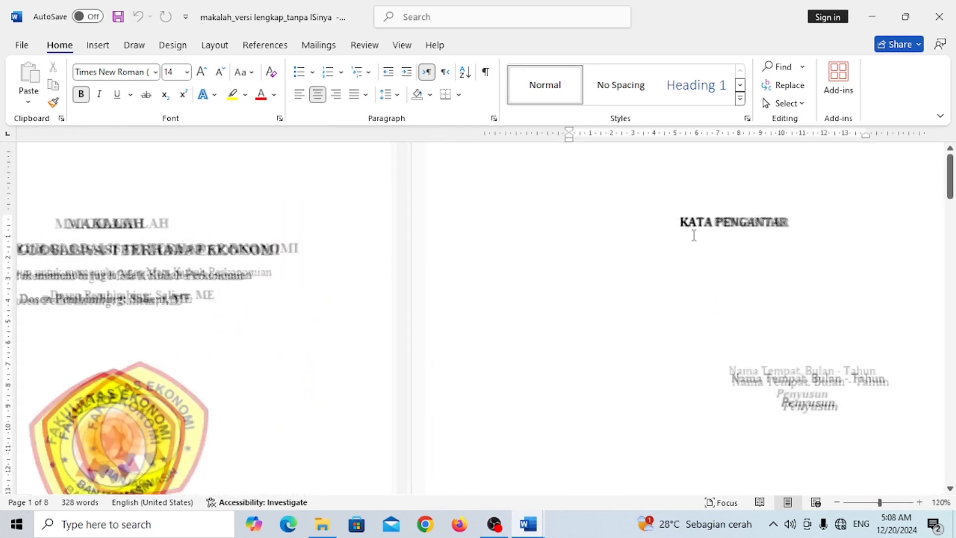
{"action": "left_click", "coordinate": [572, 183]}
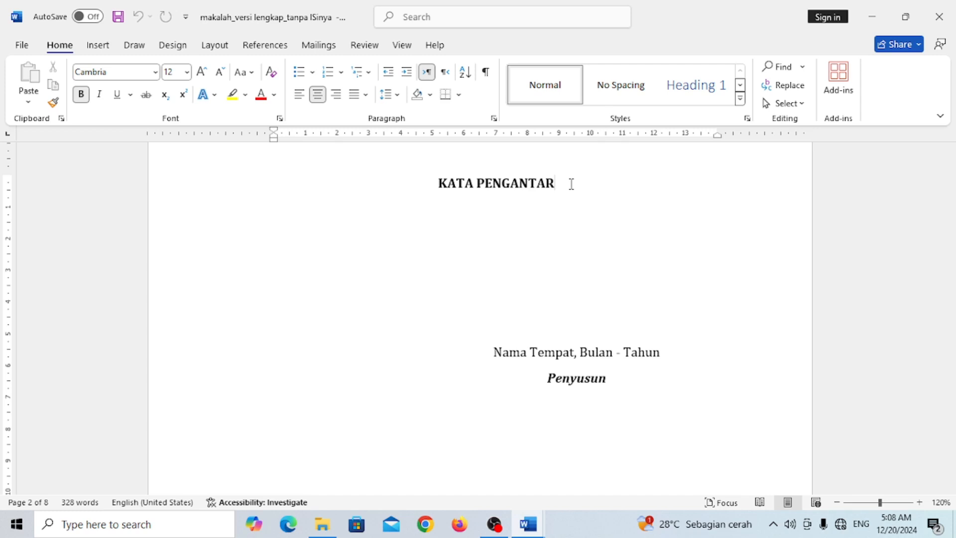
Switch to the makalah_versi lengkap_ok document and read its completed KATA PENGANTAR through to the closing paragraph.
{"action": "left_click", "coordinate": [528, 524]}
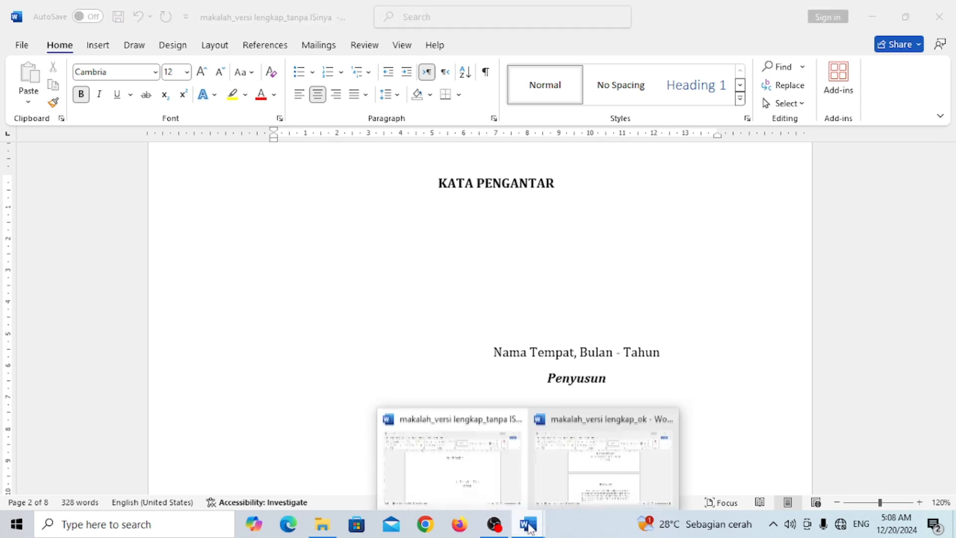
{"action": "left_click", "coordinate": [589, 425]}
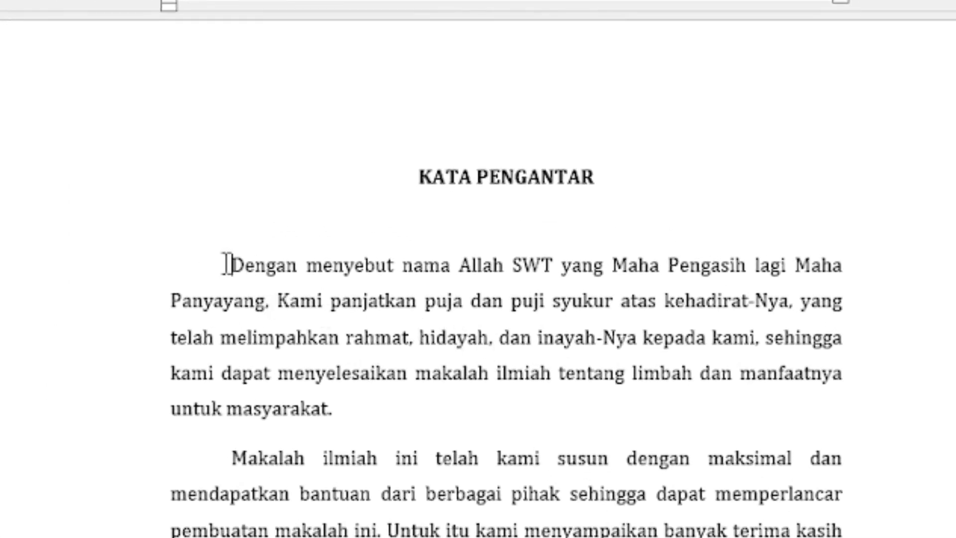
{"action": "scroll", "coordinate": [227, 265], "scroll_direction": "down", "scroll_amount": 3}
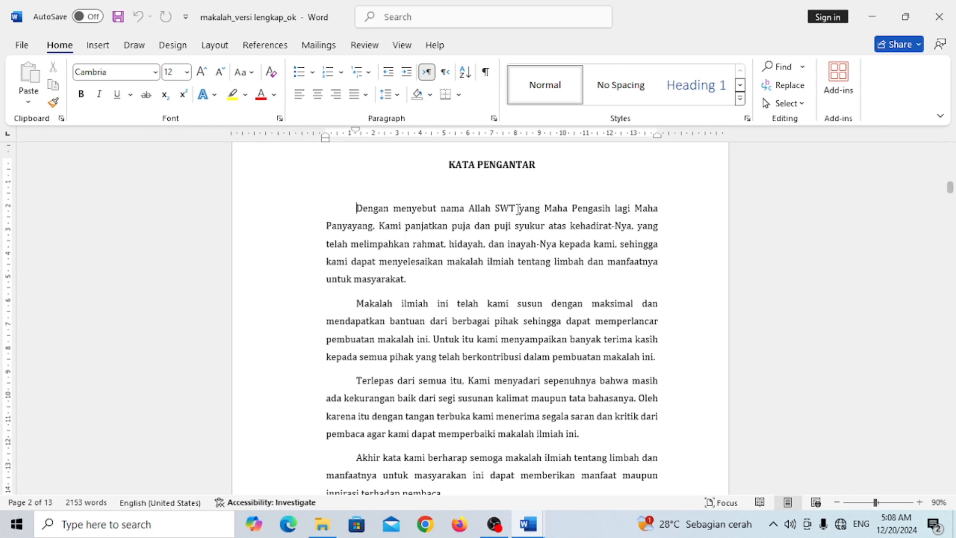
{"action": "scroll", "coordinate": [518, 208], "scroll_direction": "down", "scroll_amount": 2}
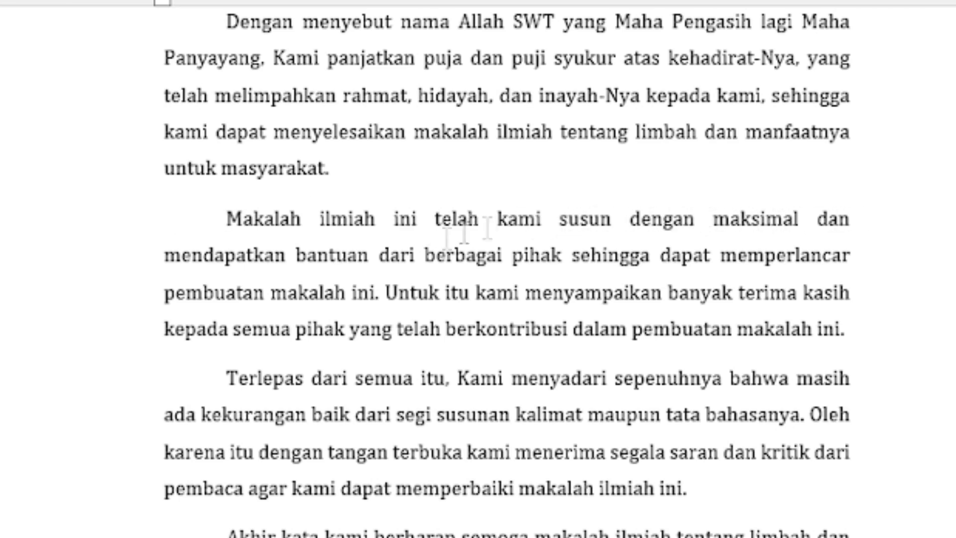
{"action": "scroll", "coordinate": [553, 284], "scroll_direction": "down", "scroll_amount": 5}
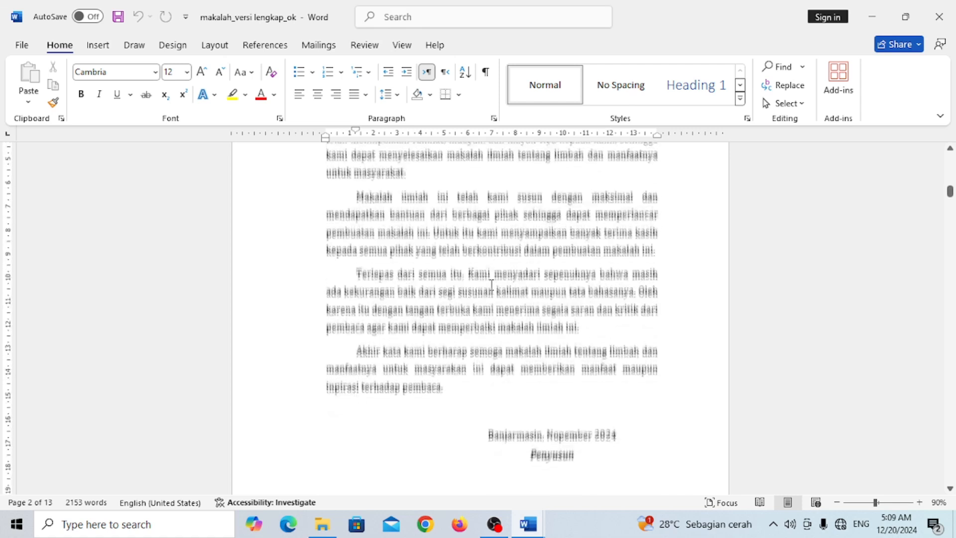
{"action": "left_click", "coordinate": [210, 133]}
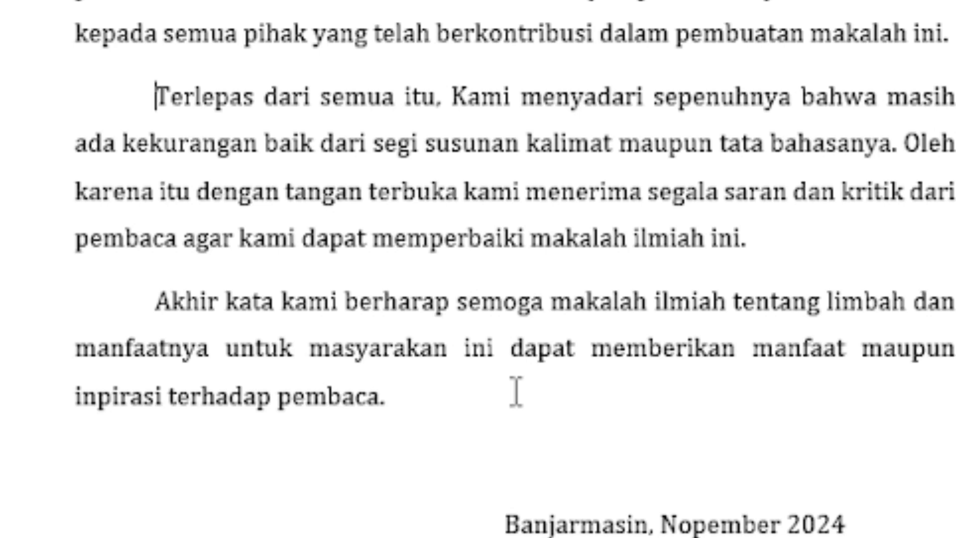
{"action": "scroll", "coordinate": [517, 392], "scroll_direction": "up", "scroll_amount": 4}
{"action": "scroll", "coordinate": [504, 386], "scroll_direction": "up", "scroll_amount": 2}
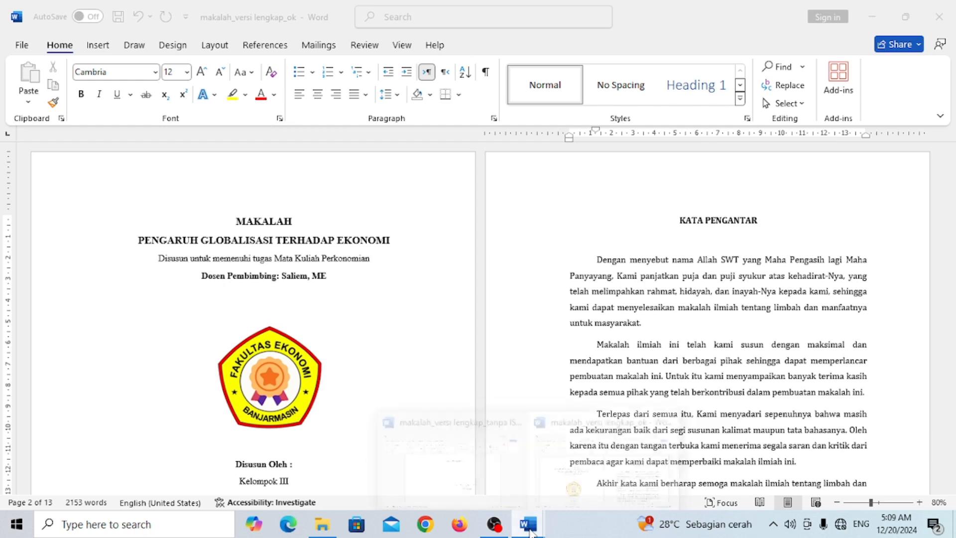
Return to the makalah_versi lengkap_tanpa ISinya template and examine its DAFTAR ISI entries from KATA PENGANTAR to DAFTAR PUSTAKA.
{"action": "mouse_move", "coordinate": [528, 524]}
{"action": "left_click", "coordinate": [460, 469]}
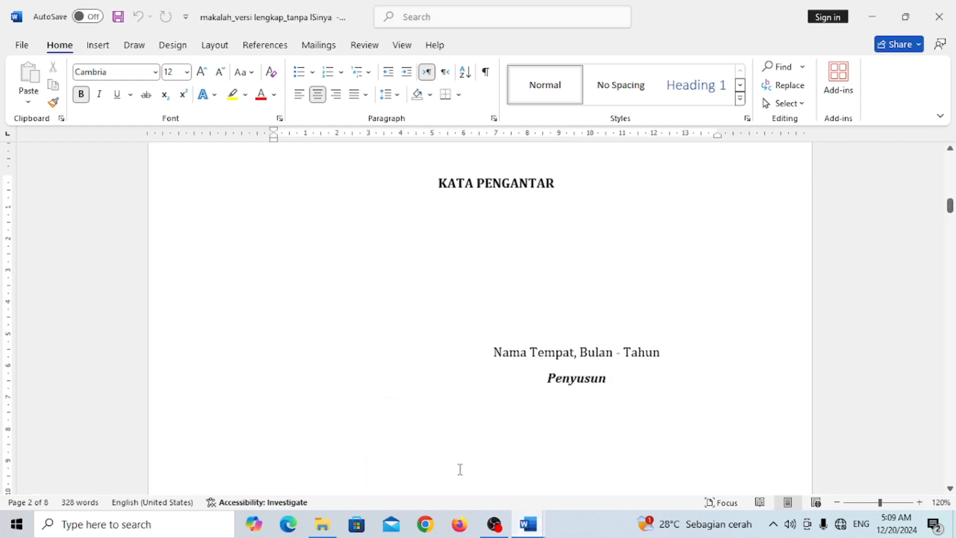
{"action": "scroll", "coordinate": [460, 469], "scroll_direction": "down", "scroll_amount": 10}
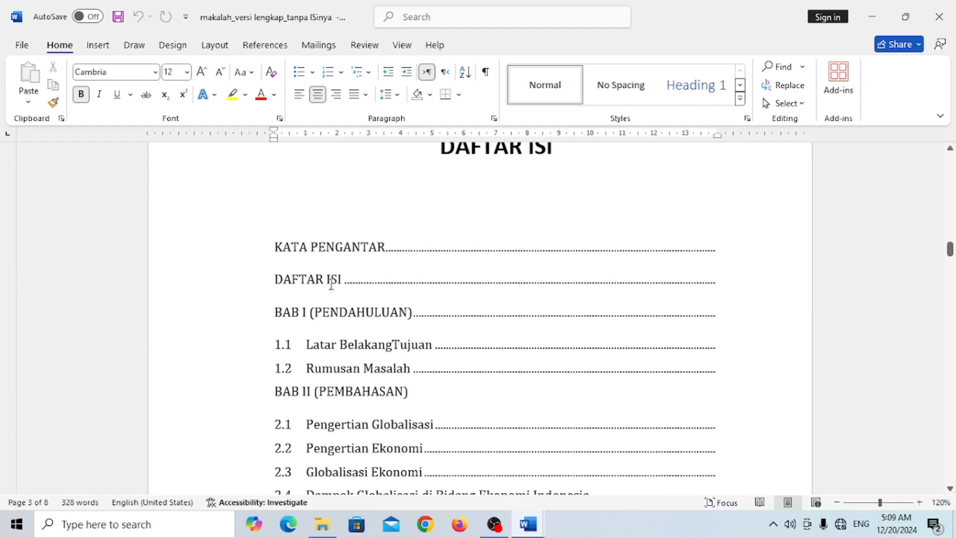
{"action": "scroll", "coordinate": [332, 285], "scroll_direction": "down", "scroll_amount": 2}
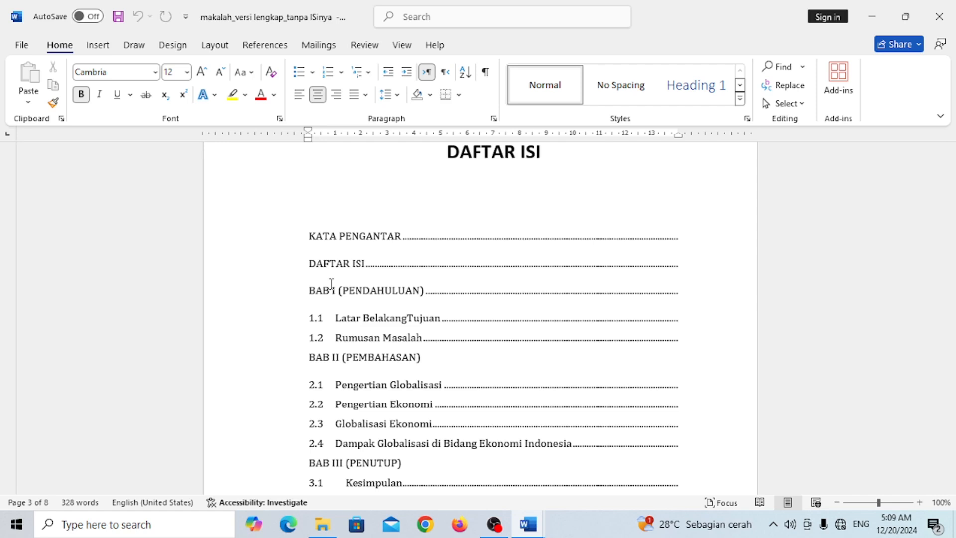
{"action": "scroll", "coordinate": [332, 283], "scroll_direction": "down", "scroll_amount": 4}
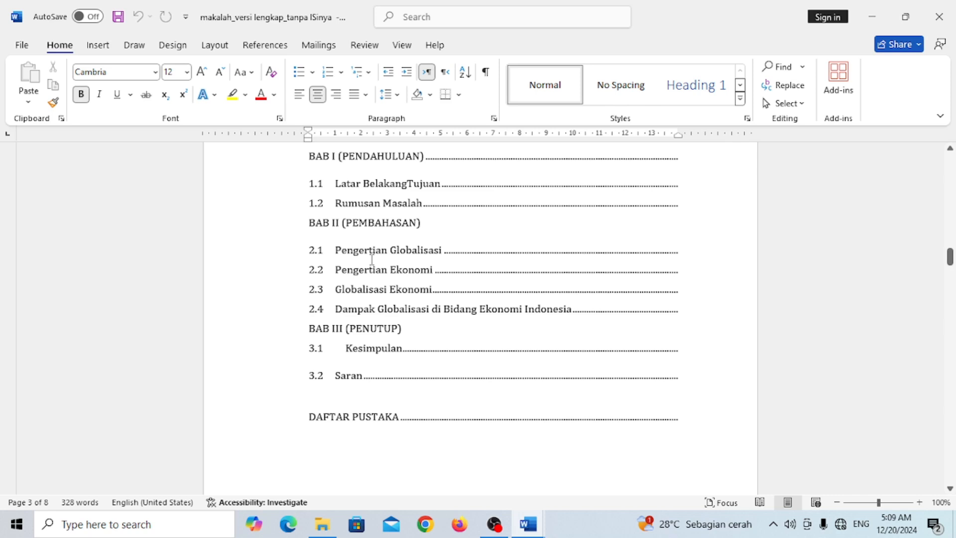
{"action": "scroll", "coordinate": [368, 266], "scroll_direction": "up", "scroll_amount": 3}
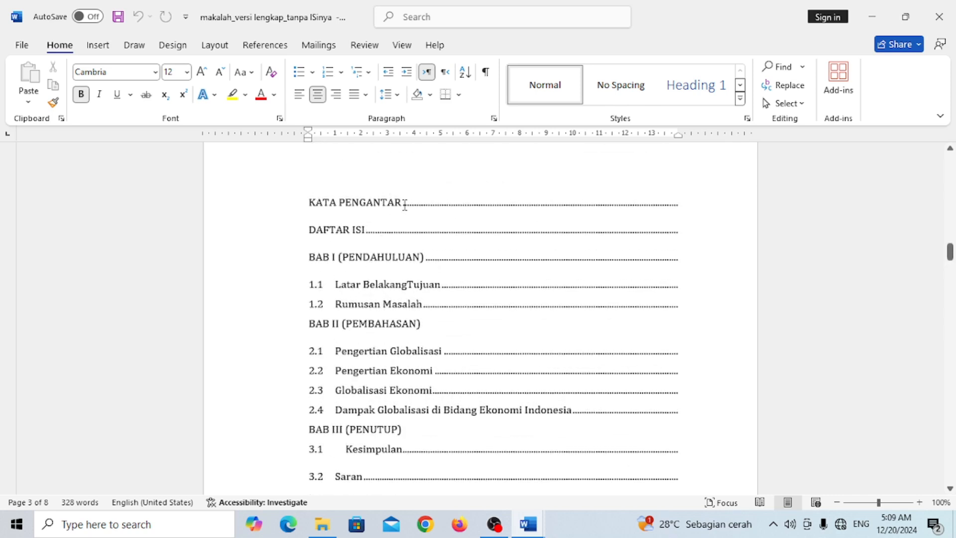
{"action": "left_click", "coordinate": [405, 204]}
{"action": "scroll", "coordinate": [406, 209], "scroll_direction": "up", "scroll_amount": 2}
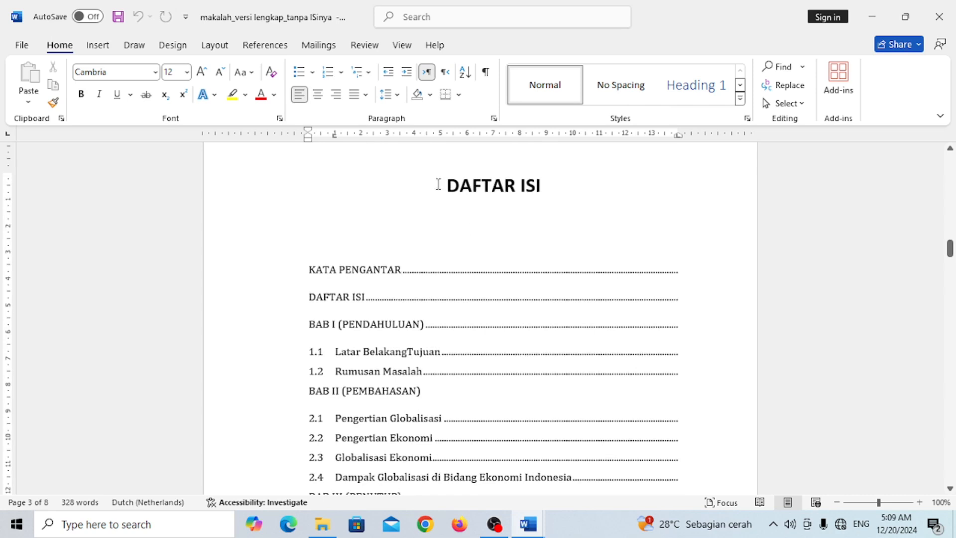
Review the template's BAB I PENDAHULUAN page, covering the chapter title, the Latar Belakang heading and the subsections below it.
{"action": "scroll", "coordinate": [439, 185], "scroll_direction": "down", "scroll_amount": 5}
{"action": "scroll", "coordinate": [440, 197], "scroll_direction": "down", "scroll_amount": 8}
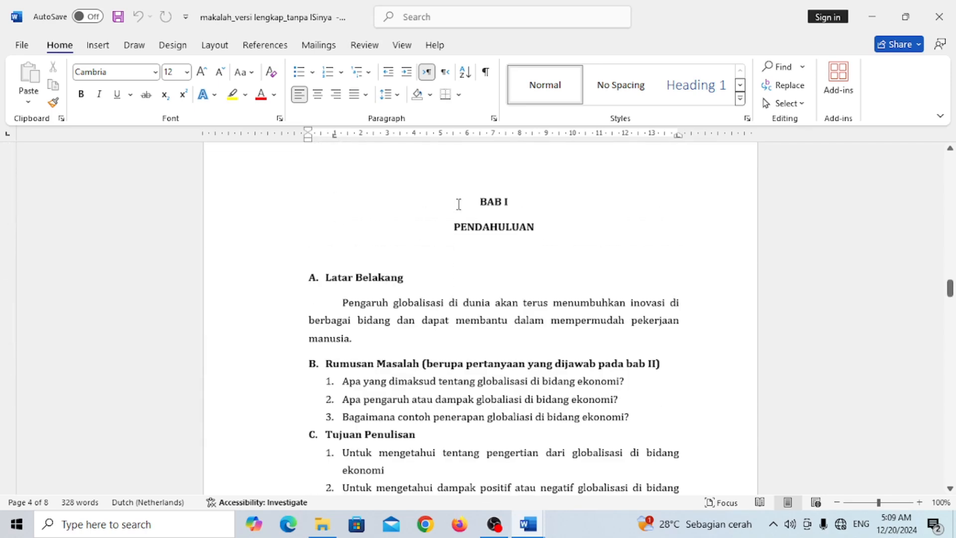
{"action": "left_click", "coordinate": [459, 204]}
{"action": "scroll", "coordinate": [456, 209], "scroll_direction": "down", "scroll_amount": 3}
{"action": "scroll", "coordinate": [455, 214], "scroll_direction": "up", "scroll_amount": 2}
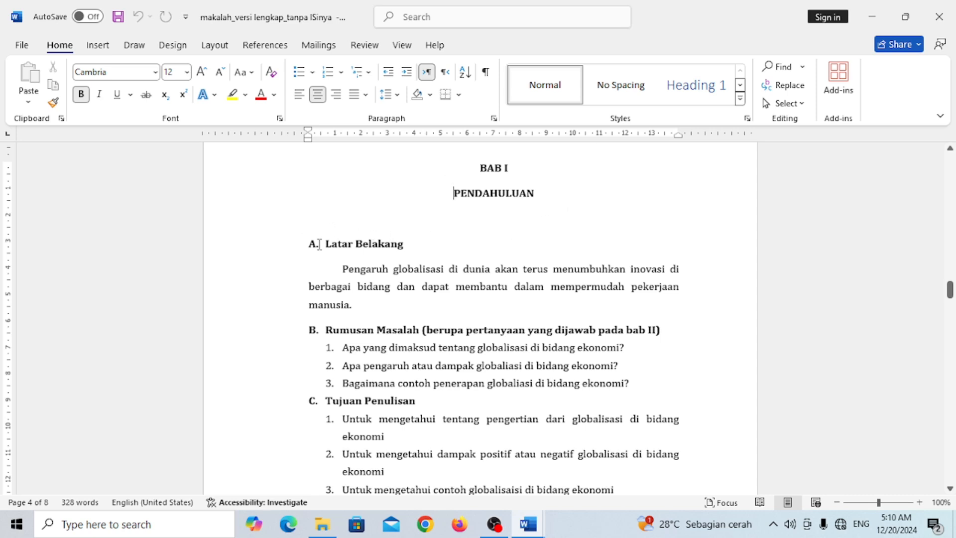
{"action": "left_click", "coordinate": [264, 254]}
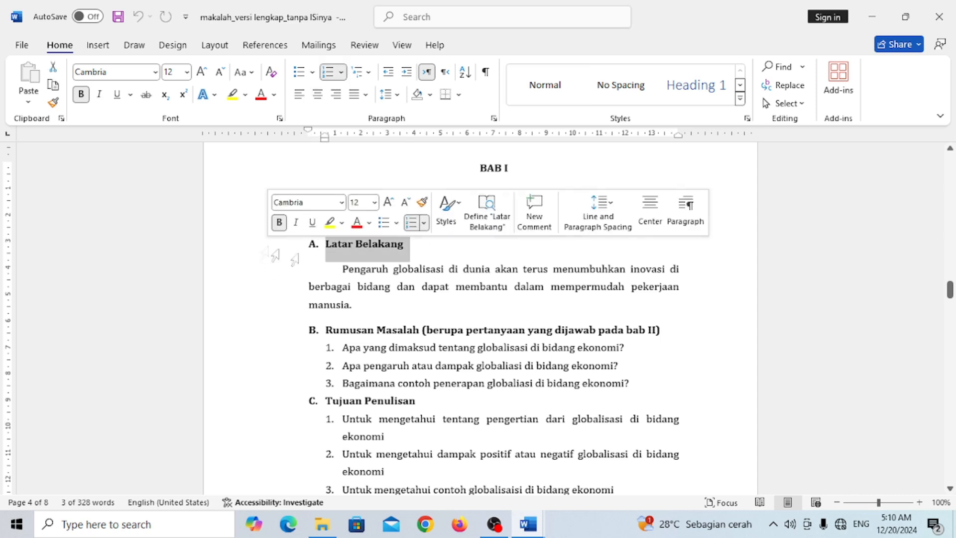
{"action": "left_click", "coordinate": [406, 254]}
{"action": "scroll", "coordinate": [408, 253], "scroll_direction": "down", "scroll_amount": 3}
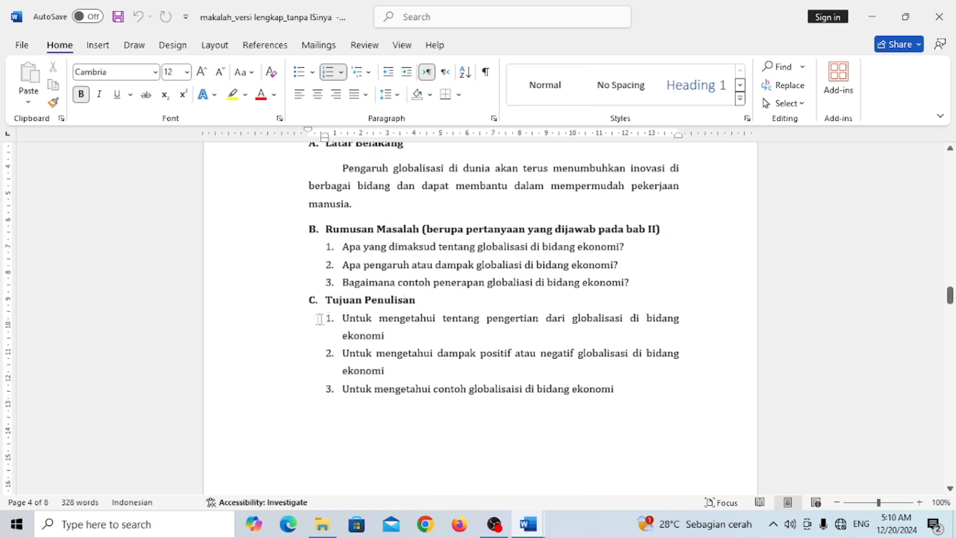
{"action": "scroll", "coordinate": [348, 327], "scroll_direction": "up", "scroll_amount": 2}
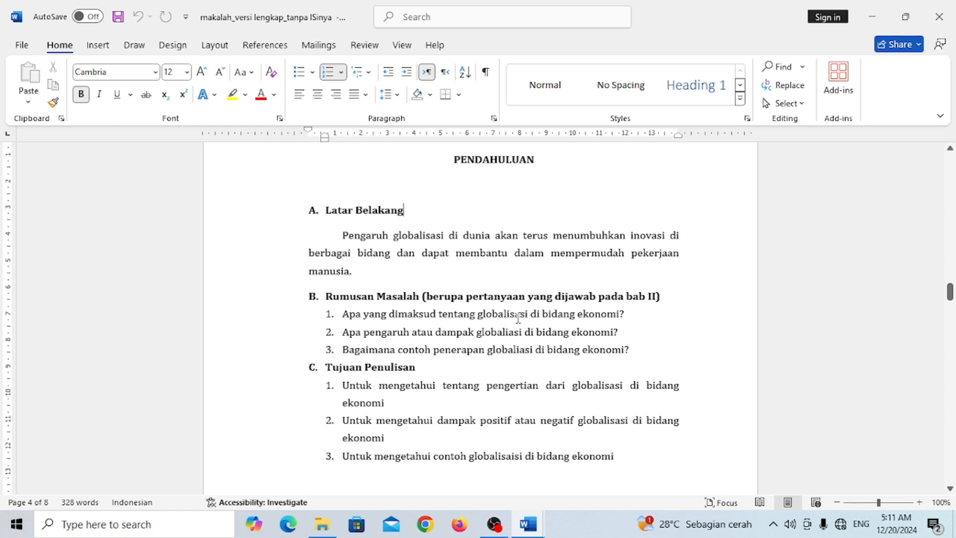
Compare the numbered Rumusan Masalah questions with the matching Tujuan Penulisan points in the template's BAB I.
{"action": "left_click", "coordinate": [537, 342]}
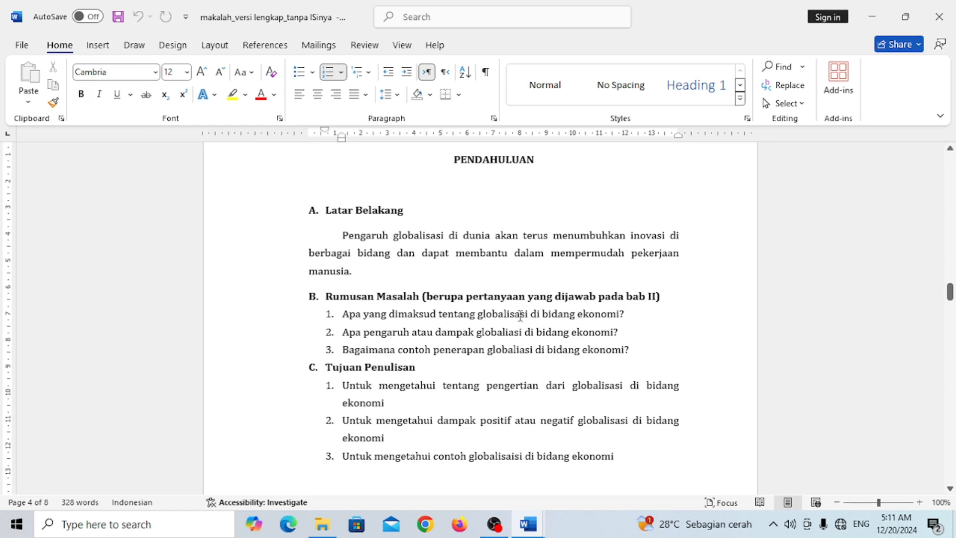
{"action": "left_click", "coordinate": [341, 332]}
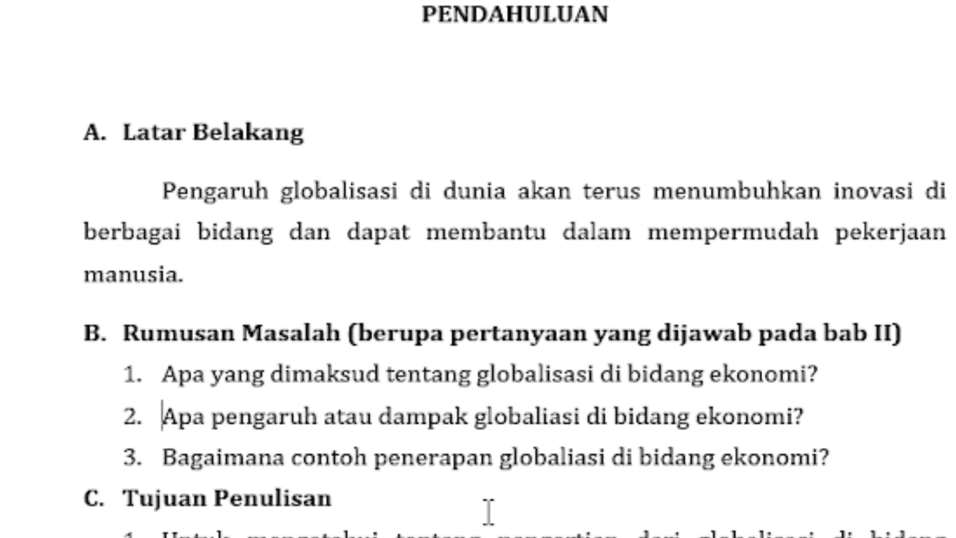
{"action": "scroll", "coordinate": [488, 513], "scroll_direction": "down", "scroll_amount": 3}
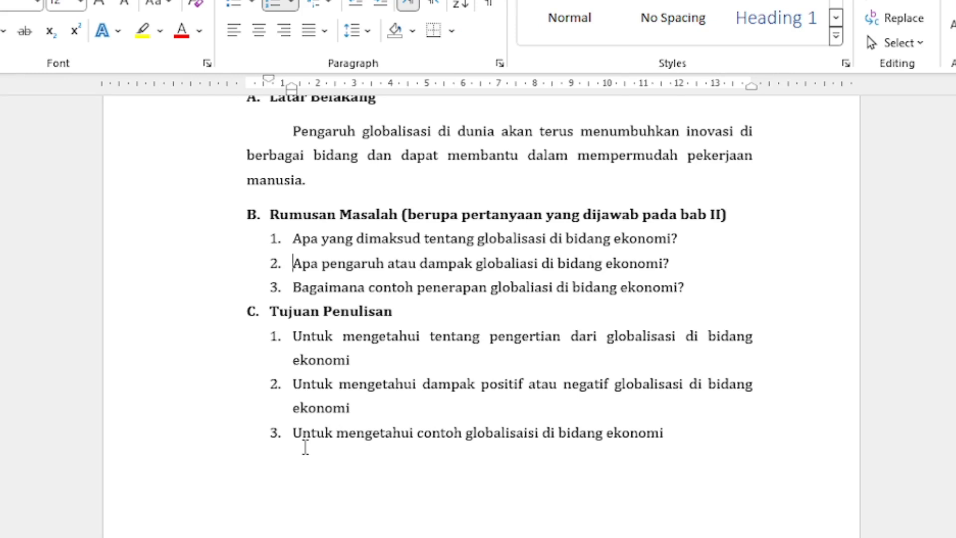
{"action": "scroll", "coordinate": [387, 365], "scroll_direction": "up", "scroll_amount": 2}
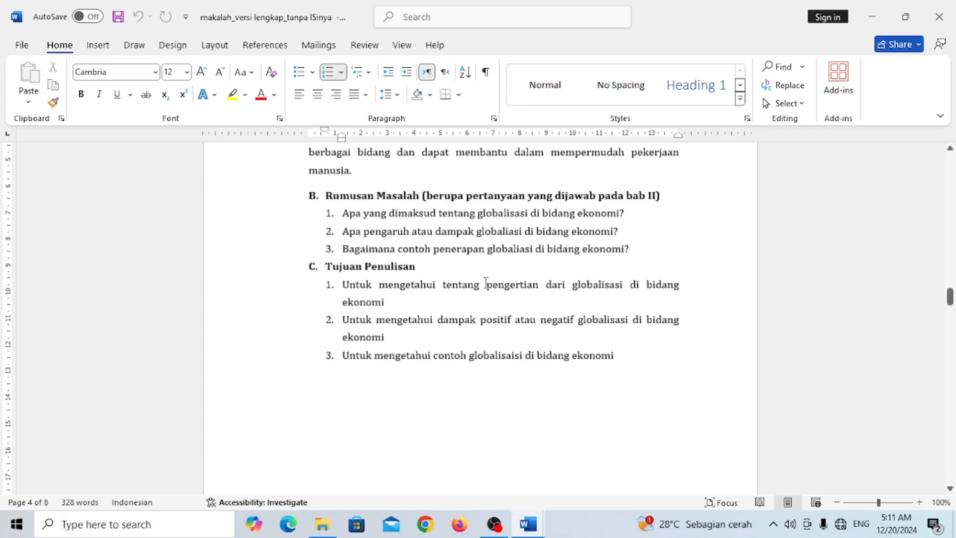
Switch to the makalah_versi lengkap_ok document and read its completed BAB I from Latar Belakang through Tujuan Penulisan.
{"action": "scroll", "coordinate": [494, 282], "scroll_direction": "up", "scroll_amount": 1}
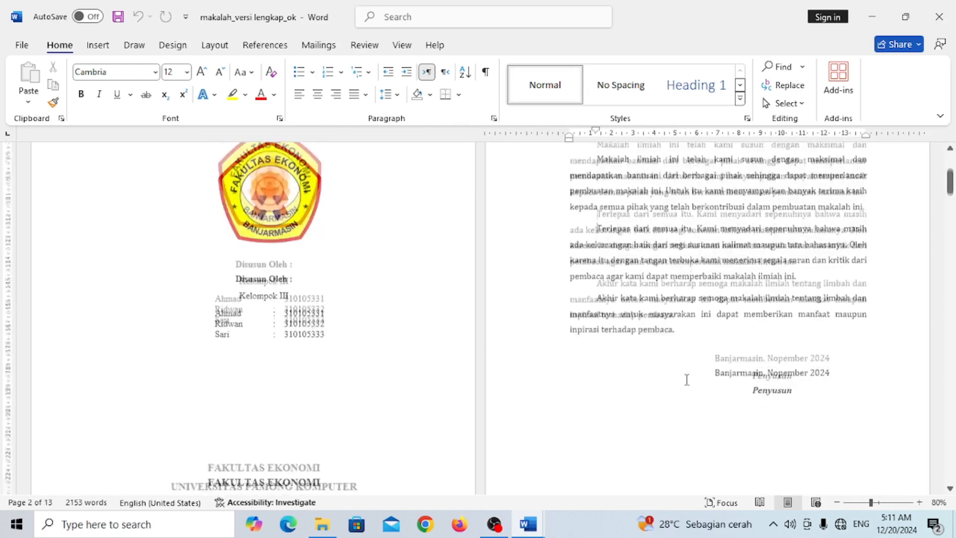
{"action": "scroll", "coordinate": [687, 380], "scroll_direction": "down", "scroll_amount": 5}
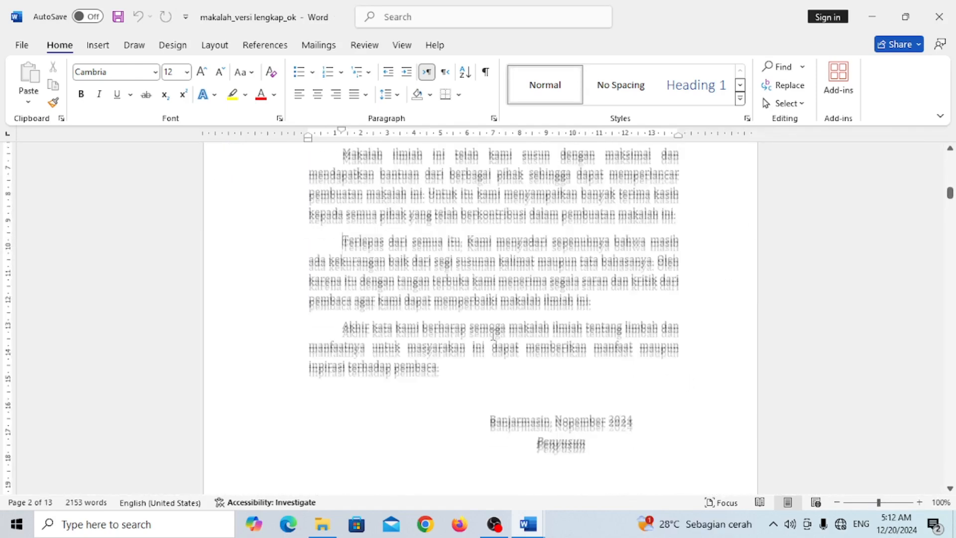
{"action": "scroll", "coordinate": [493, 336], "scroll_direction": "down", "scroll_amount": 8}
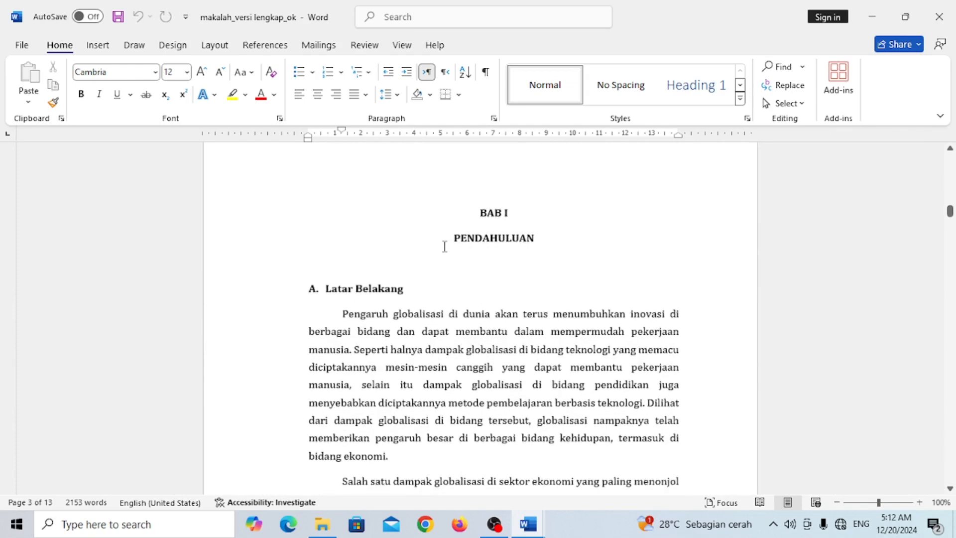
{"action": "scroll", "coordinate": [359, 267], "scroll_direction": "down", "scroll_amount": 2}
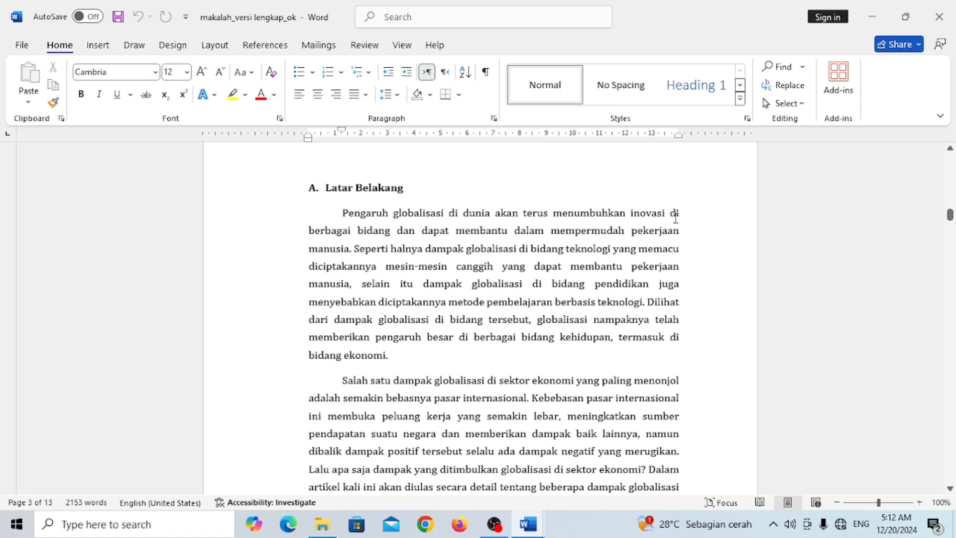
{"action": "scroll", "coordinate": [558, 258], "scroll_direction": "down", "scroll_amount": 5}
{"action": "scroll", "coordinate": [558, 258], "scroll_direction": "up", "scroll_amount": 4}
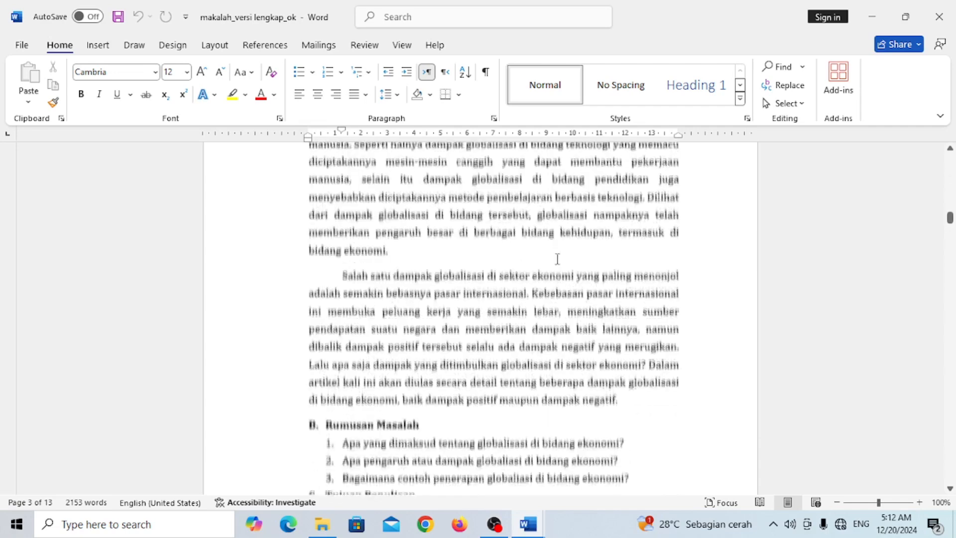
{"action": "scroll", "coordinate": [555, 262], "scroll_direction": "down", "scroll_amount": 6}
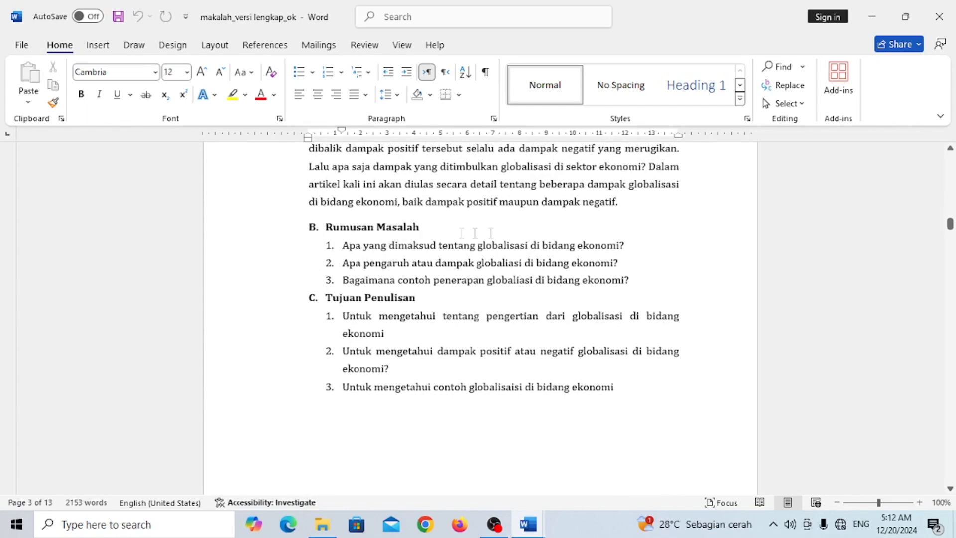
{"action": "scroll", "coordinate": [634, 250], "scroll_direction": "down", "scroll_amount": 1}
{"action": "scroll", "coordinate": [329, 208], "scroll_direction": "up", "scroll_amount": 2}
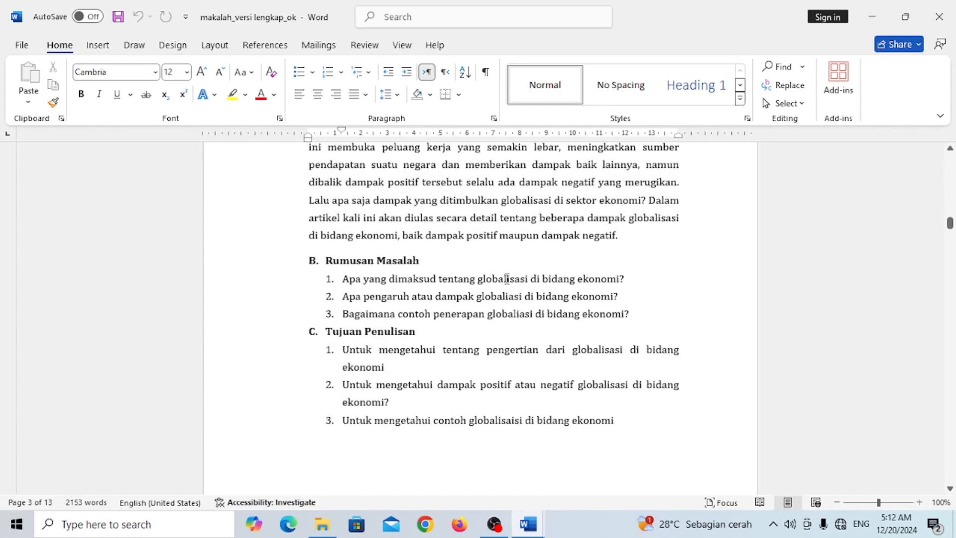
Check the Rumusan Masalah questions against the subsection headings of BAB II PEMBAHASAN in the completed paper.
{"action": "scroll", "coordinate": [506, 276], "scroll_direction": "down", "scroll_amount": 5}
{"action": "scroll", "coordinate": [506, 276], "scroll_direction": "down", "scroll_amount": 3}
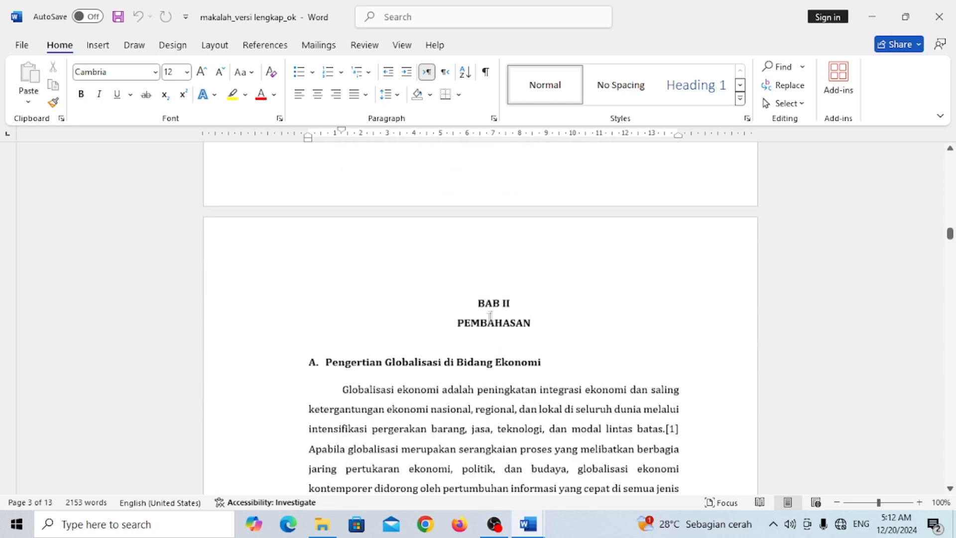
{"action": "scroll", "coordinate": [413, 249], "scroll_direction": "up", "scroll_amount": 9}
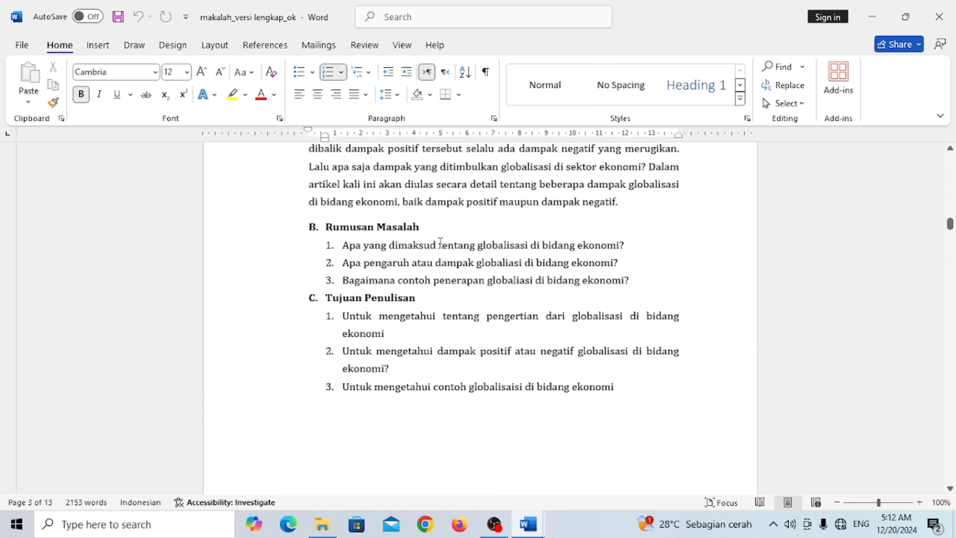
{"action": "scroll", "coordinate": [536, 257], "scroll_direction": "down", "scroll_amount": 3}
{"action": "scroll", "coordinate": [536, 257], "scroll_direction": "down", "scroll_amount": 2}
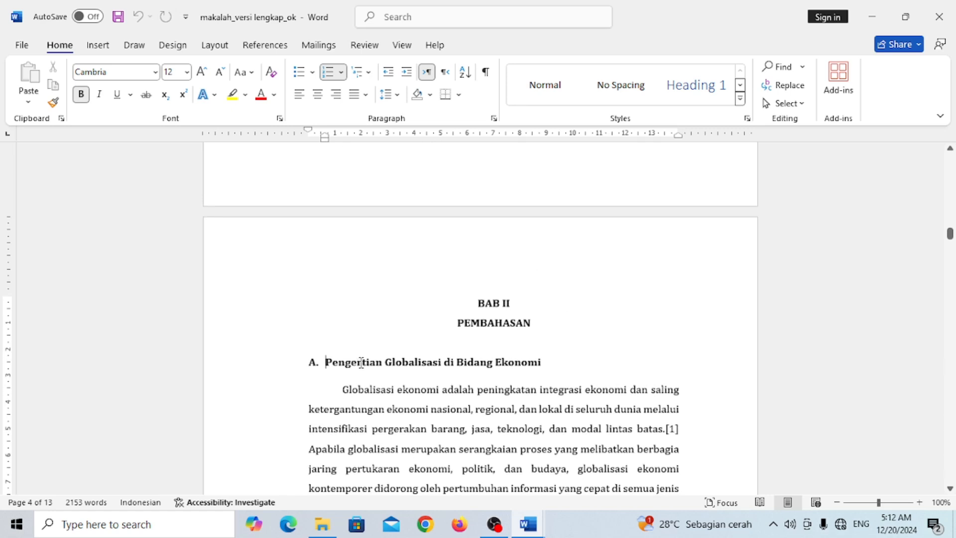
{"action": "scroll", "coordinate": [361, 362], "scroll_direction": "down", "scroll_amount": 2}
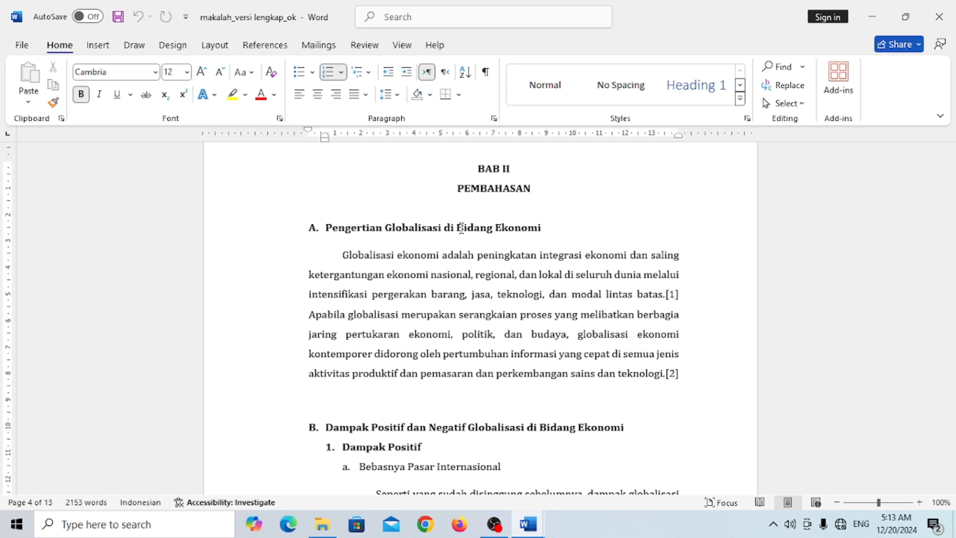
Check the second Rumusan Masalah question against section B of BAB II and skim the lettered points under Dampak Positif.
{"action": "scroll", "coordinate": [468, 323], "scroll_direction": "up", "scroll_amount": 6}
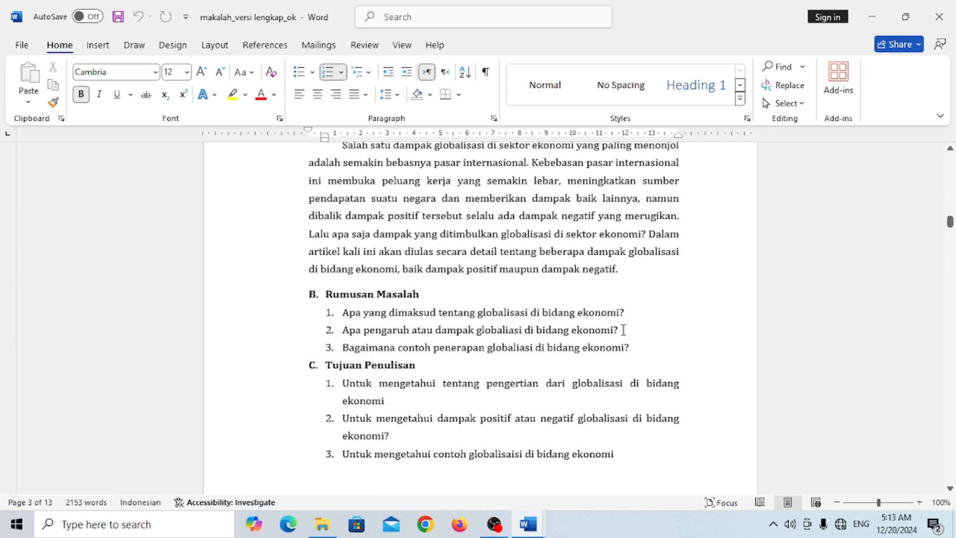
{"action": "scroll", "coordinate": [620, 326], "scroll_direction": "down", "scroll_amount": 6}
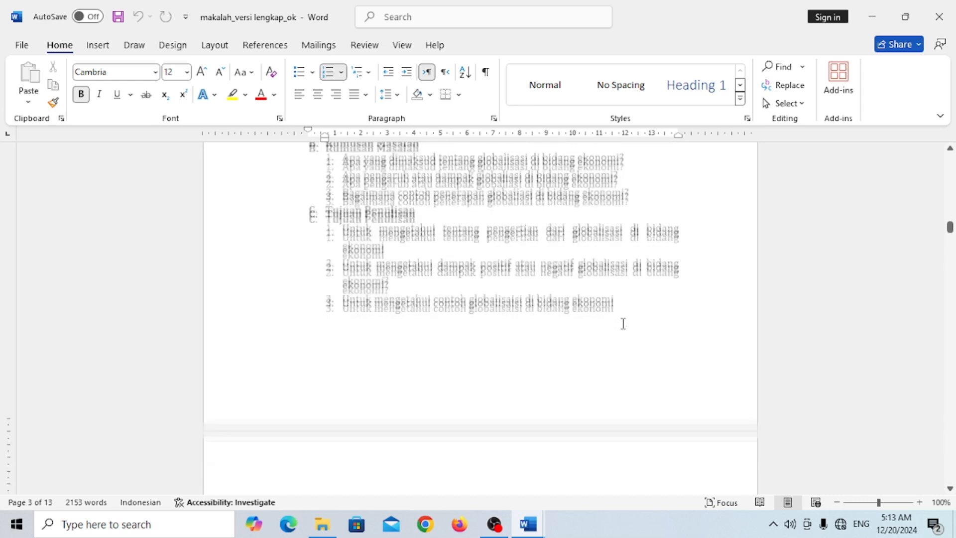
{"action": "scroll", "coordinate": [618, 326], "scroll_direction": "down", "scroll_amount": 5}
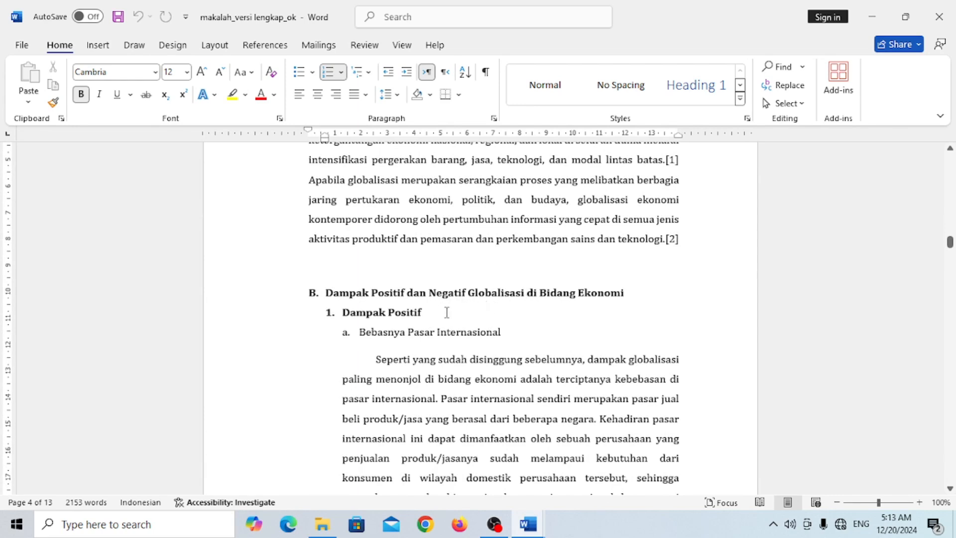
{"action": "scroll", "coordinate": [446, 310], "scroll_direction": "down", "scroll_amount": 1}
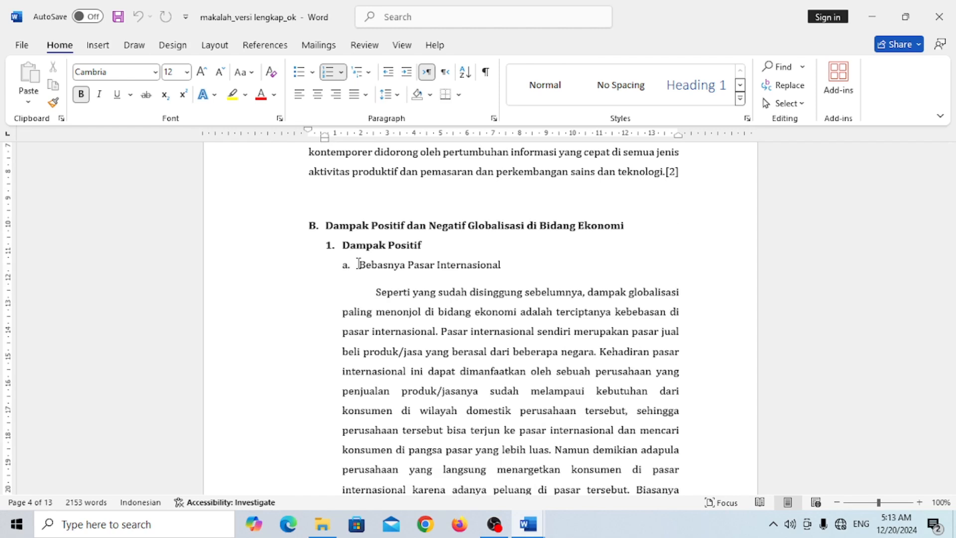
{"action": "scroll", "coordinate": [468, 269], "scroll_direction": "down", "scroll_amount": 7}
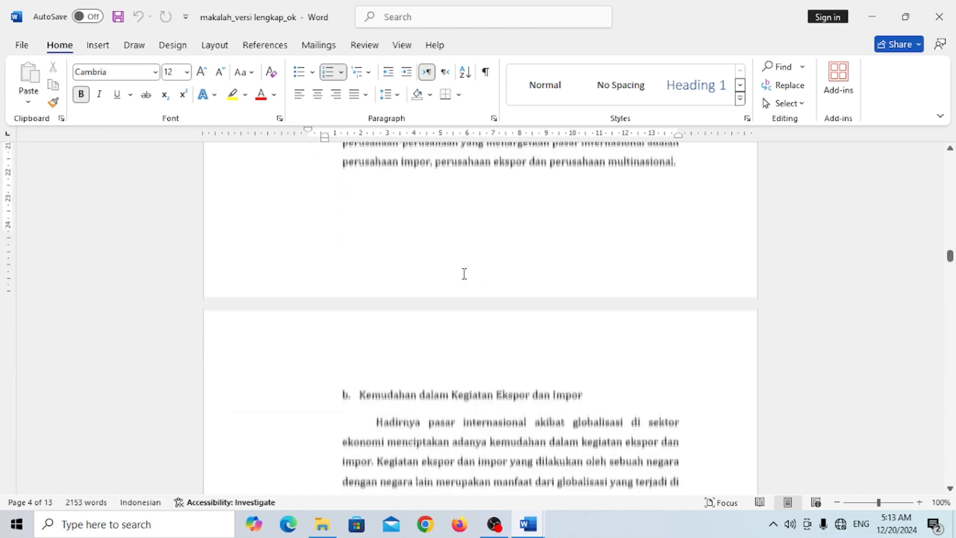
{"action": "scroll", "coordinate": [466, 282], "scroll_direction": "down", "scroll_amount": 10}
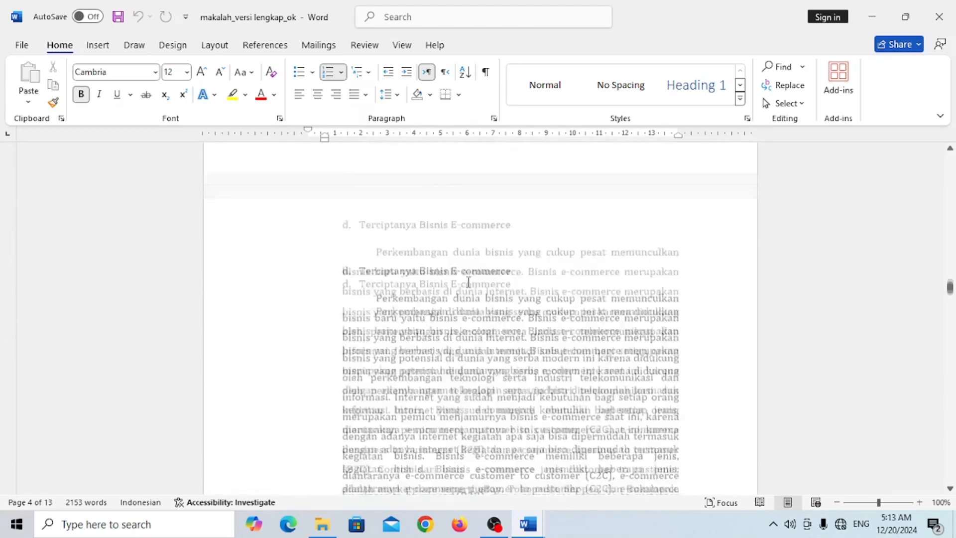
{"action": "scroll", "coordinate": [468, 282], "scroll_direction": "down", "scroll_amount": 10}
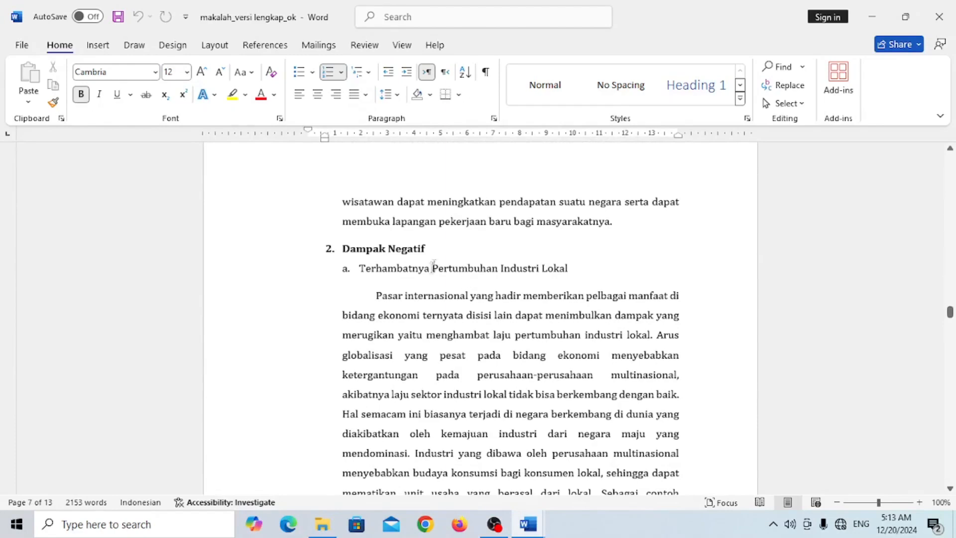
Skim the Dampak Negatif subsection of BAB II, following its lettered points from Terhambatnya Pertumbuhan Industri Lokal to Gaya Hidup Westernisasi.
{"action": "left_click", "coordinate": [450, 246]}
{"action": "scroll", "coordinate": [451, 246], "scroll_direction": "down", "scroll_amount": 2}
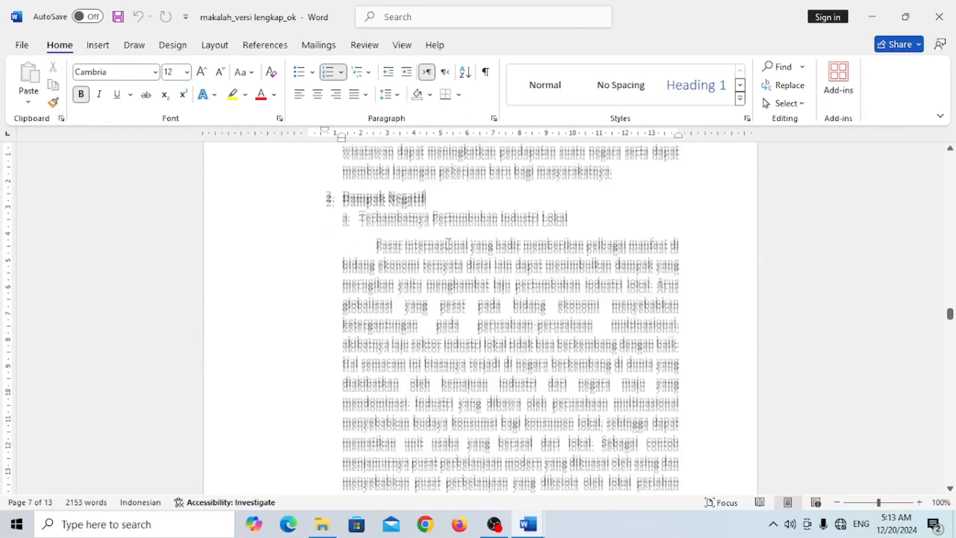
{"action": "scroll", "coordinate": [453, 244], "scroll_direction": "up", "scroll_amount": 1}
{"action": "scroll", "coordinate": [456, 241], "scroll_direction": "down", "scroll_amount": 3}
{"action": "scroll", "coordinate": [455, 240], "scroll_direction": "down", "scroll_amount": 10}
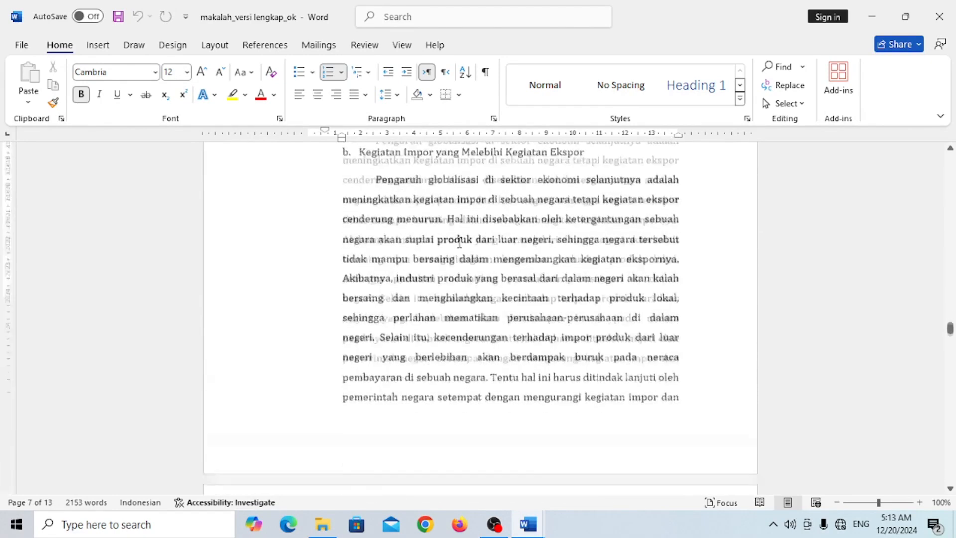
{"action": "scroll", "coordinate": [463, 247], "scroll_direction": "down", "scroll_amount": 11}
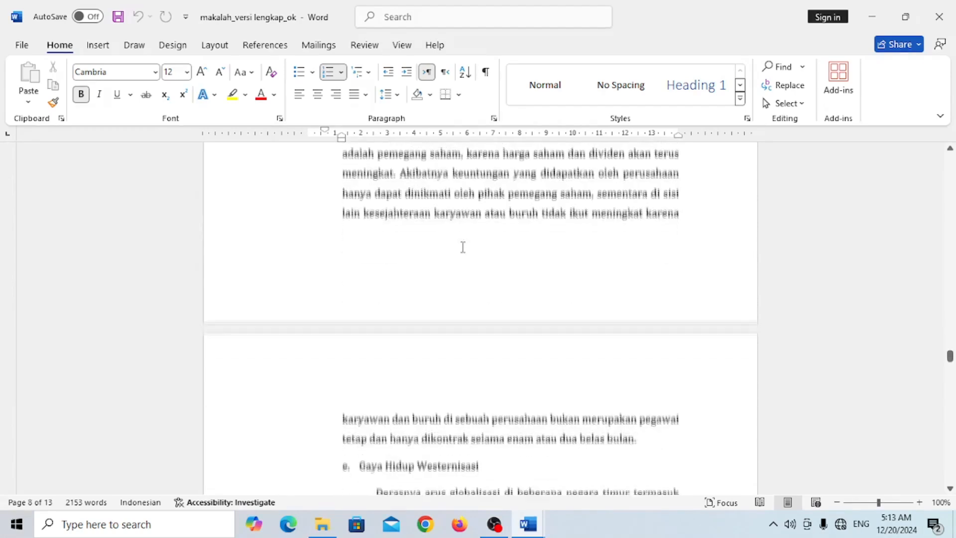
Compare the heading Contoh Globalisasi Dalam Bidang Ekonomi with the template's Rumusan Masalah questions, then return to the completed paper.
{"action": "scroll", "coordinate": [562, 246], "scroll_direction": "down", "scroll_amount": 2}
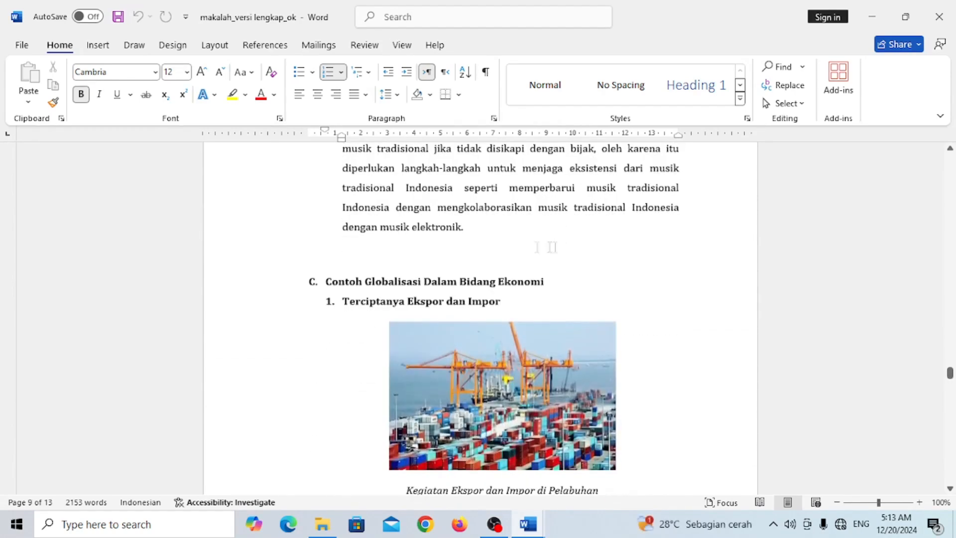
{"action": "left_click", "coordinate": [327, 282]}
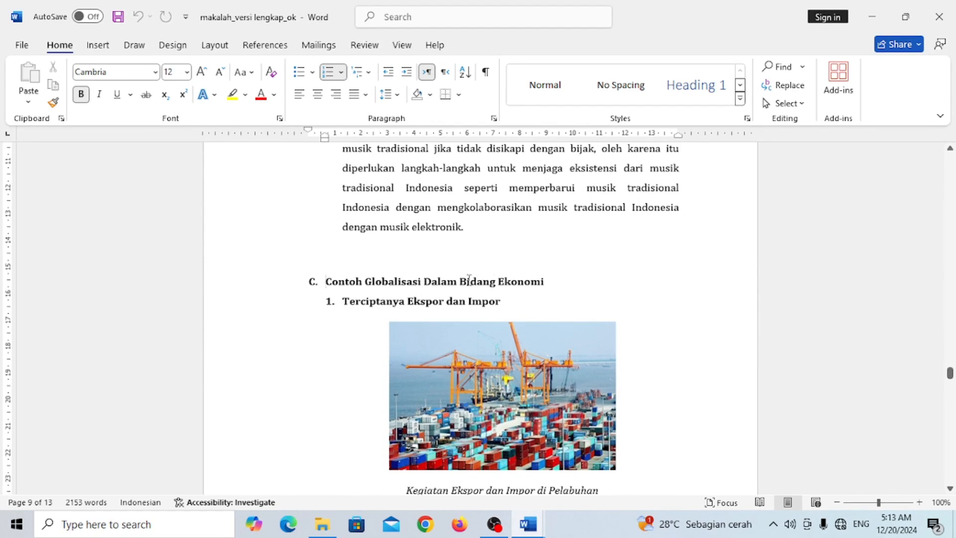
{"action": "left_click", "coordinate": [533, 529]}
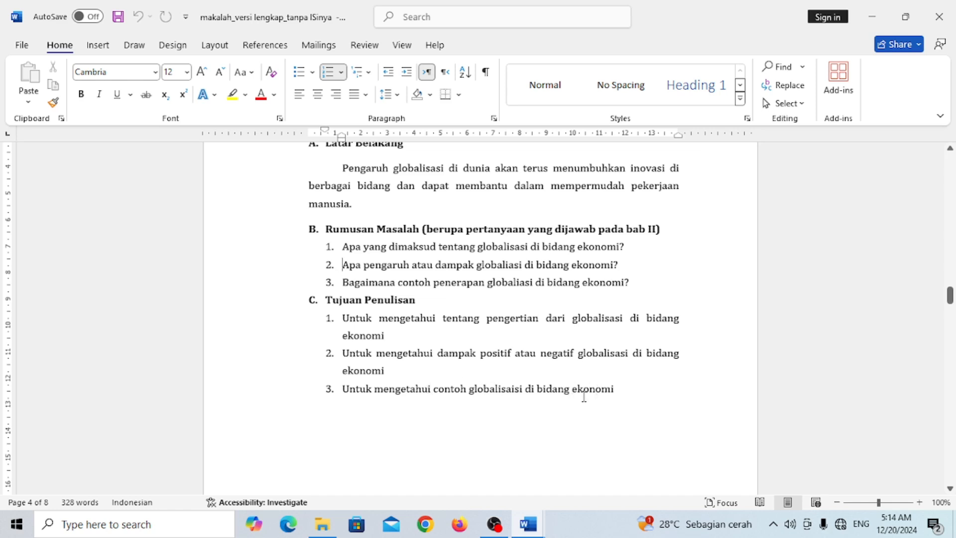
{"action": "mouse_move", "coordinate": [528, 524]}
{"action": "left_click", "coordinate": [625, 465]}
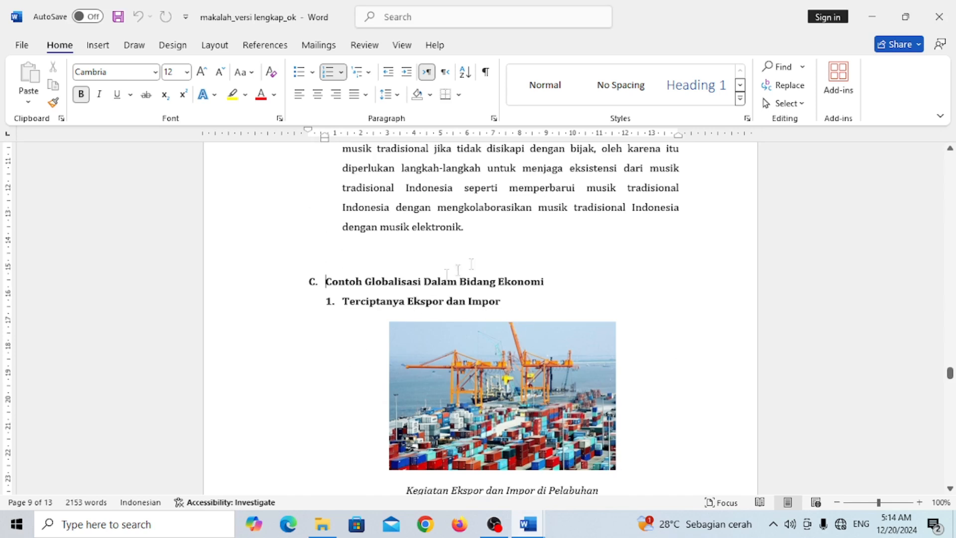
Review the numbered examples and their captioned pictures in section C, from Terciptanya Ekspor dan Impor to Masuknya Produk-produk Luar Negeri.
{"action": "scroll", "coordinate": [510, 279], "scroll_direction": "down", "scroll_amount": 1}
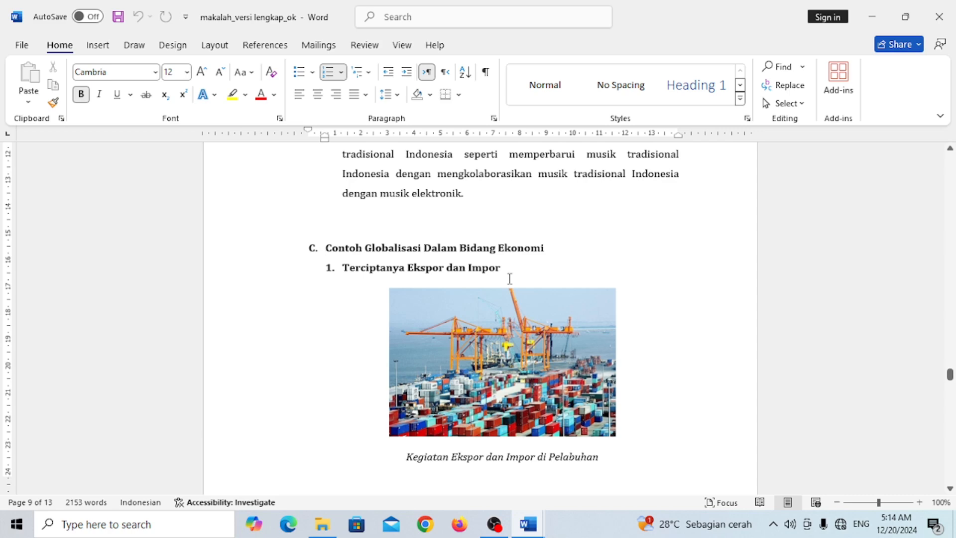
{"action": "scroll", "coordinate": [511, 279], "scroll_direction": "down", "scroll_amount": 15}
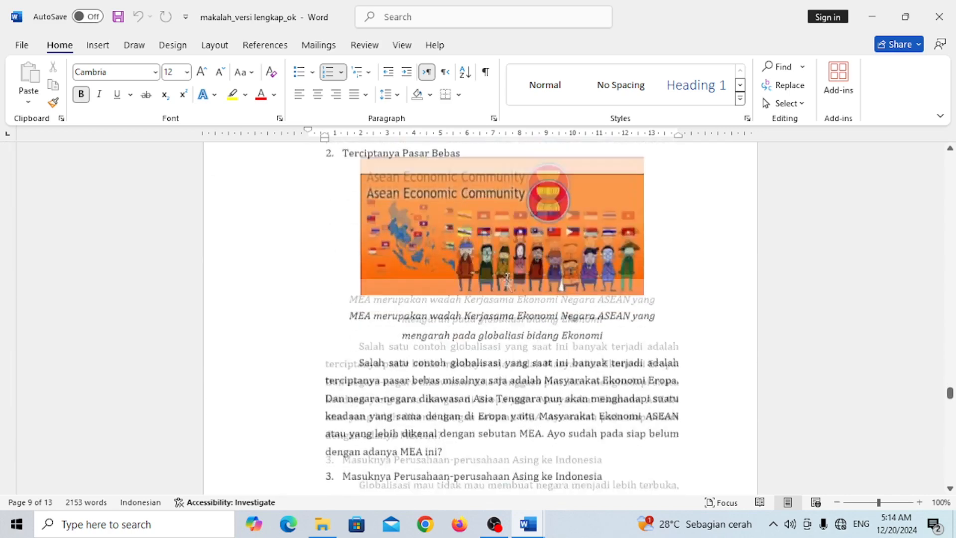
{"action": "scroll", "coordinate": [506, 279], "scroll_direction": "up", "scroll_amount": 1}
{"action": "scroll", "coordinate": [506, 280], "scroll_direction": "up", "scroll_amount": 3}
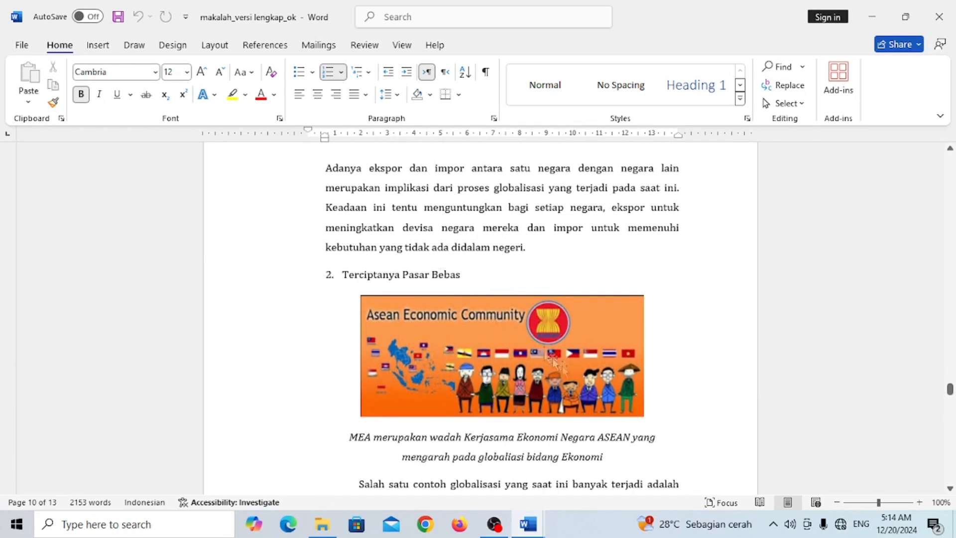
{"action": "scroll", "coordinate": [558, 364], "scroll_direction": "down", "scroll_amount": 5}
{"action": "scroll", "coordinate": [566, 373], "scroll_direction": "down", "scroll_amount": 3}
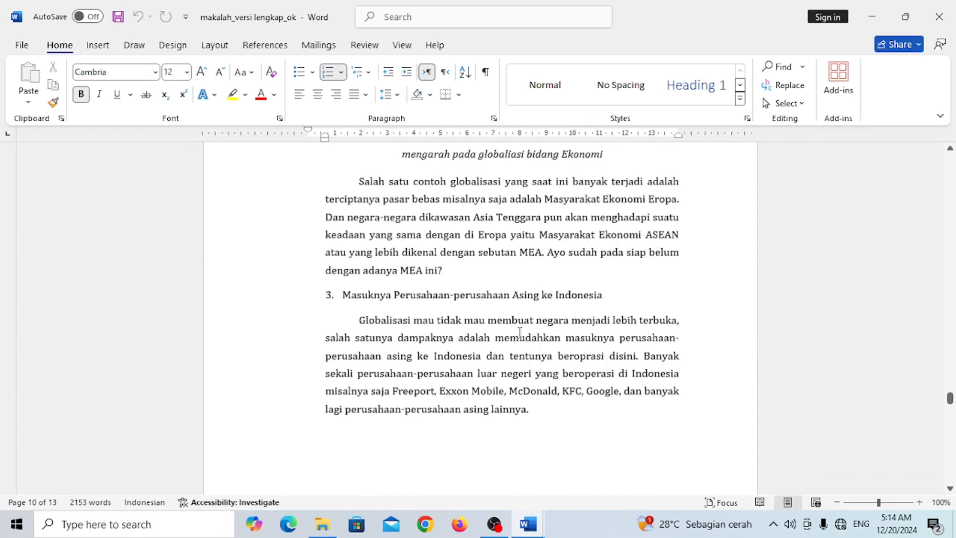
{"action": "scroll", "coordinate": [590, 295], "scroll_direction": "down", "scroll_amount": 4}
{"action": "scroll", "coordinate": [589, 294], "scroll_direction": "down", "scroll_amount": 8}
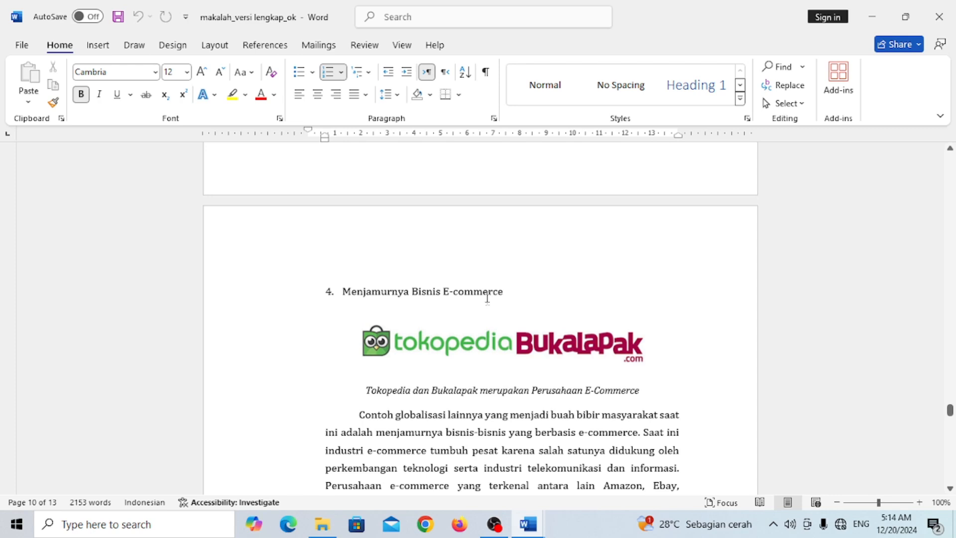
{"action": "scroll", "coordinate": [488, 298], "scroll_direction": "down", "scroll_amount": 20}
{"action": "scroll", "coordinate": [607, 261], "scroll_direction": "up", "scroll_amount": 15}
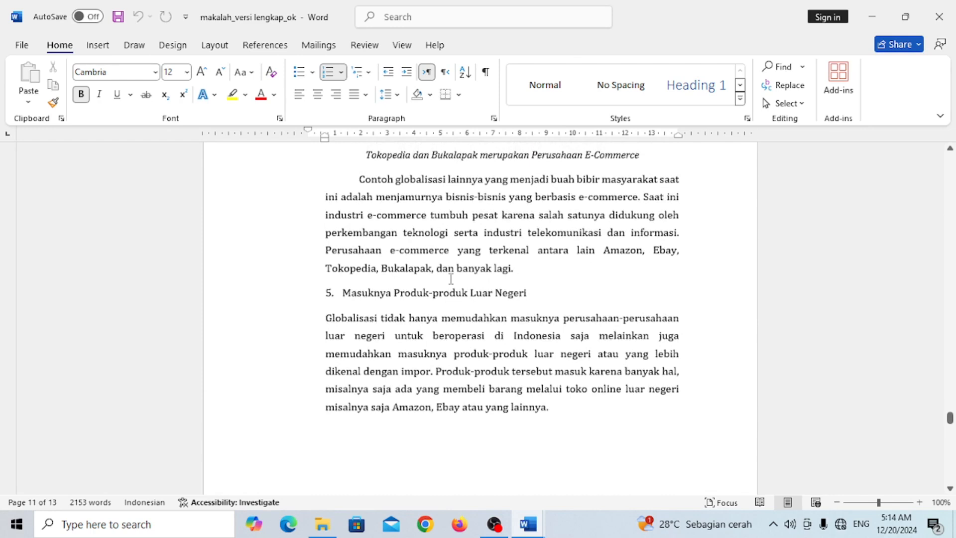
Read BAB III PENUTUP in the completed paper, covering the Kesimpulan paragraphs and the closing Saran section.
{"action": "scroll", "coordinate": [451, 279], "scroll_direction": "down", "scroll_amount": 12}
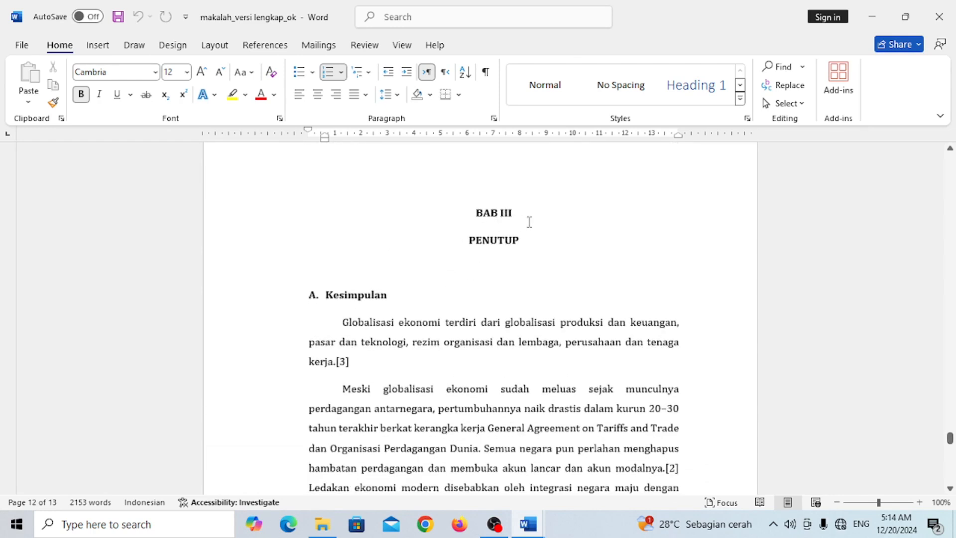
{"action": "left_click", "coordinate": [537, 240]}
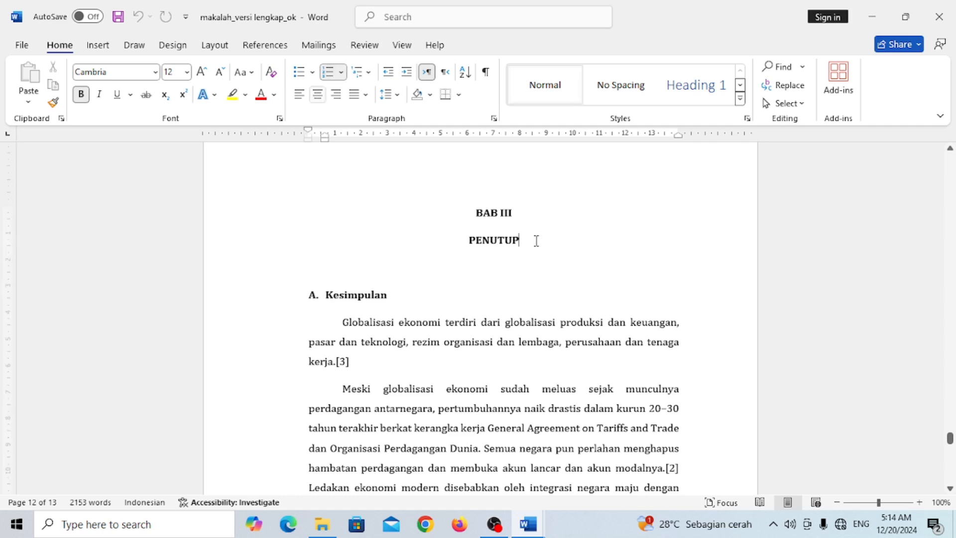
{"action": "scroll", "coordinate": [536, 240], "scroll_direction": "down", "scroll_amount": 2}
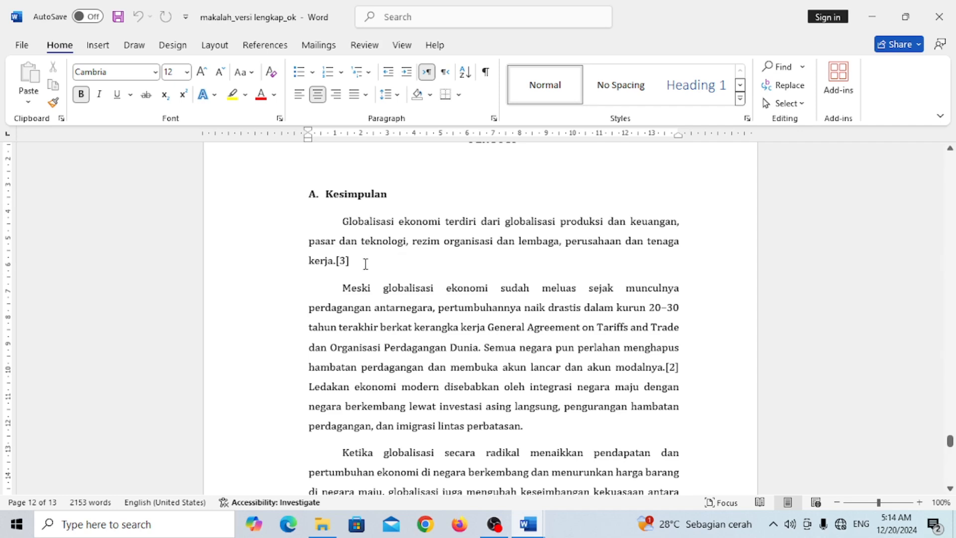
{"action": "scroll", "coordinate": [383, 289], "scroll_direction": "up", "scroll_amount": 2}
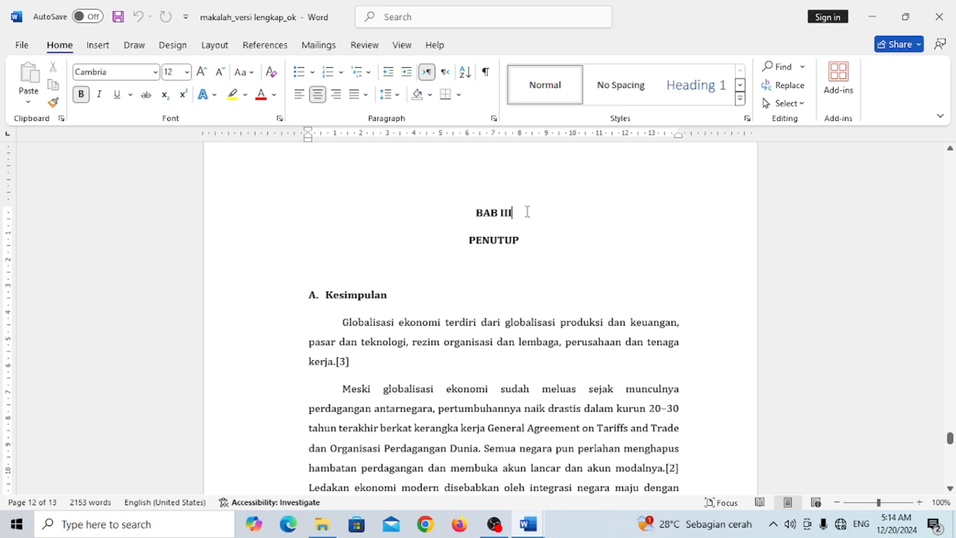
{"action": "scroll", "coordinate": [379, 299], "scroll_direction": "down", "scroll_amount": 3}
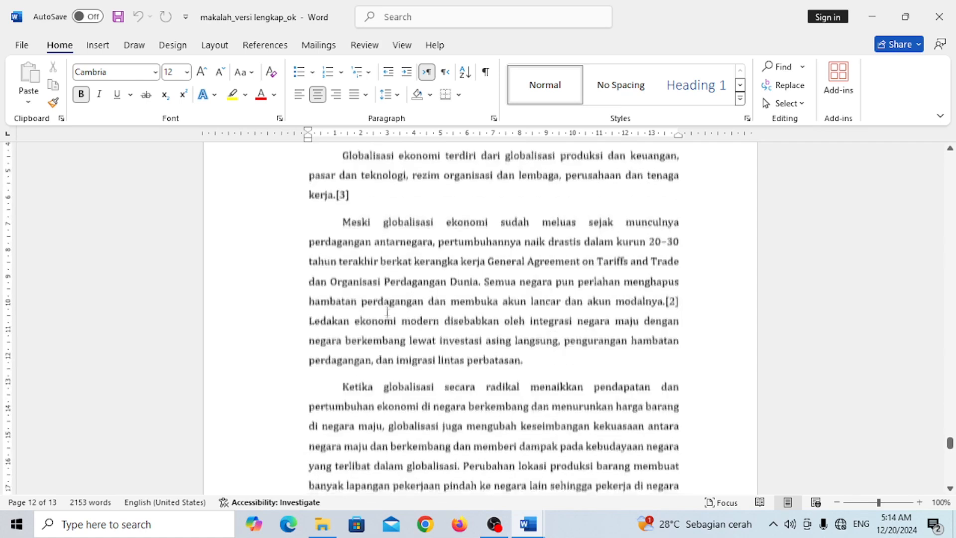
{"action": "scroll", "coordinate": [387, 311], "scroll_direction": "down", "scroll_amount": 2}
{"action": "scroll", "coordinate": [443, 179], "scroll_direction": "up", "scroll_amount": 2}
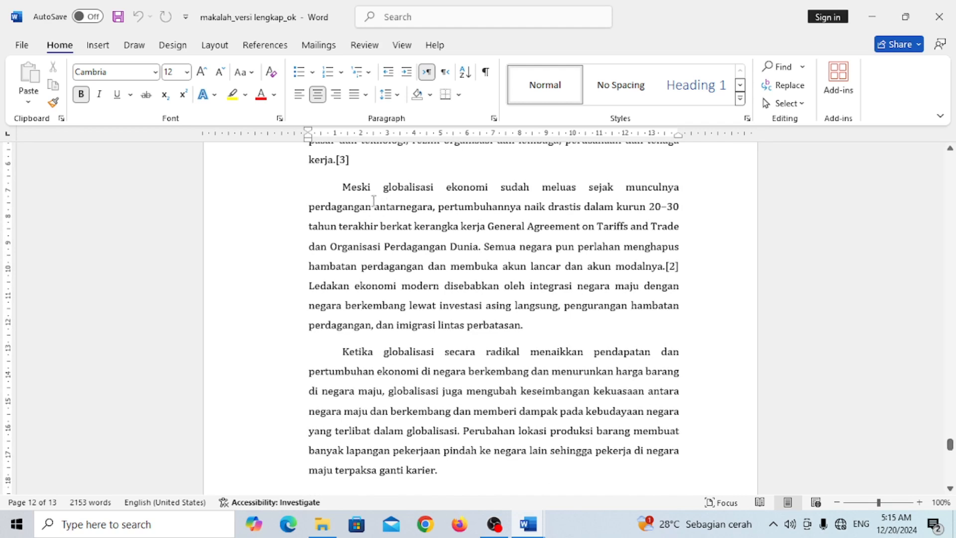
{"action": "scroll", "coordinate": [376, 302], "scroll_direction": "down", "scroll_amount": 3}
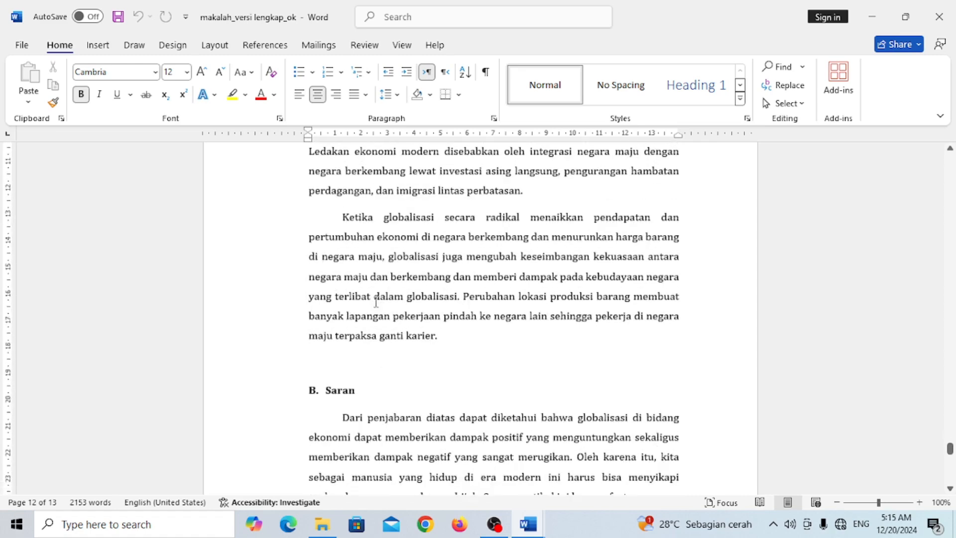
{"action": "scroll", "coordinate": [382, 301], "scroll_direction": "up", "scroll_amount": 5}
{"action": "scroll", "coordinate": [384, 302], "scroll_direction": "down", "scroll_amount": 4}
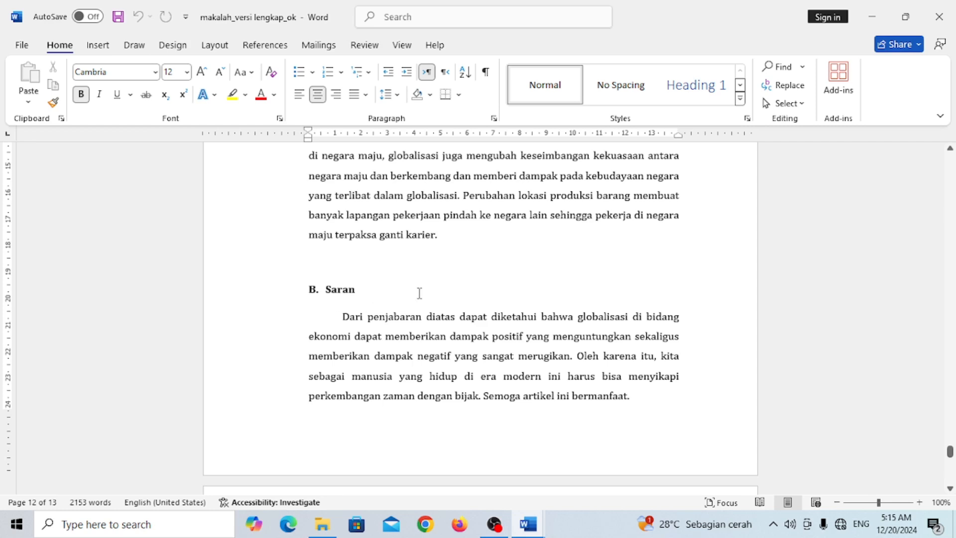
{"action": "scroll", "coordinate": [672, 264], "scroll_direction": "down", "scroll_amount": 1}
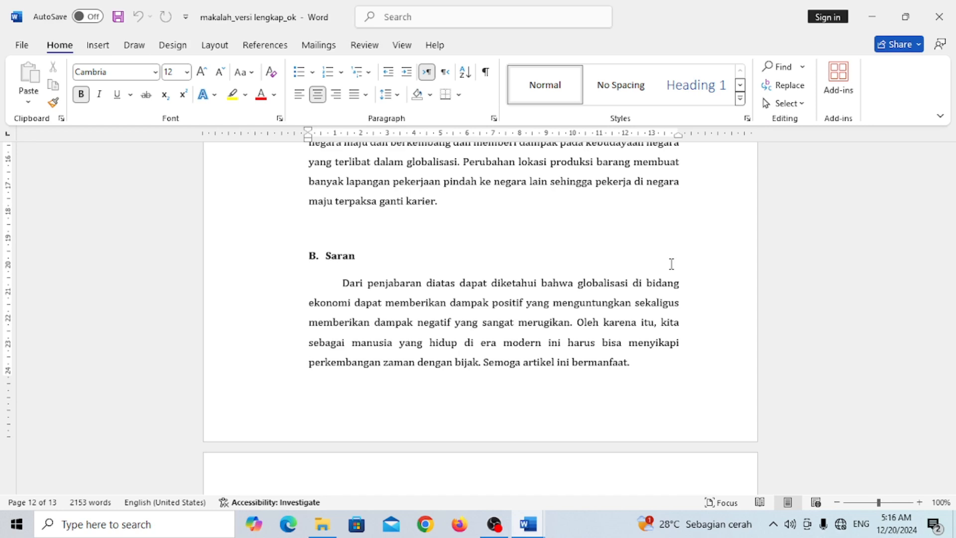
Examine the web sources listed on the paper's DAFTAR PUSTAKA page at 110% zoom.
{"action": "scroll", "coordinate": [671, 264], "scroll_direction": "down", "scroll_amount": 3, "text": "ctrl"}
{"action": "scroll", "coordinate": [768, 356], "scroll_direction": "down", "scroll_amount": 5}
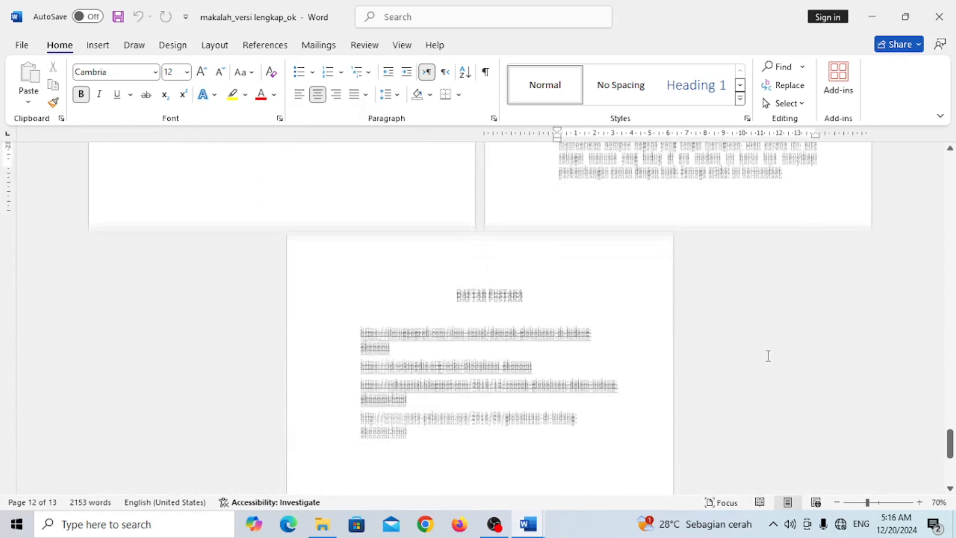
{"action": "scroll", "coordinate": [768, 355], "scroll_direction": "down", "scroll_amount": 3}
{"action": "scroll", "coordinate": [616, 252], "scroll_direction": "up", "scroll_amount": 2, "text": "ctrl"}
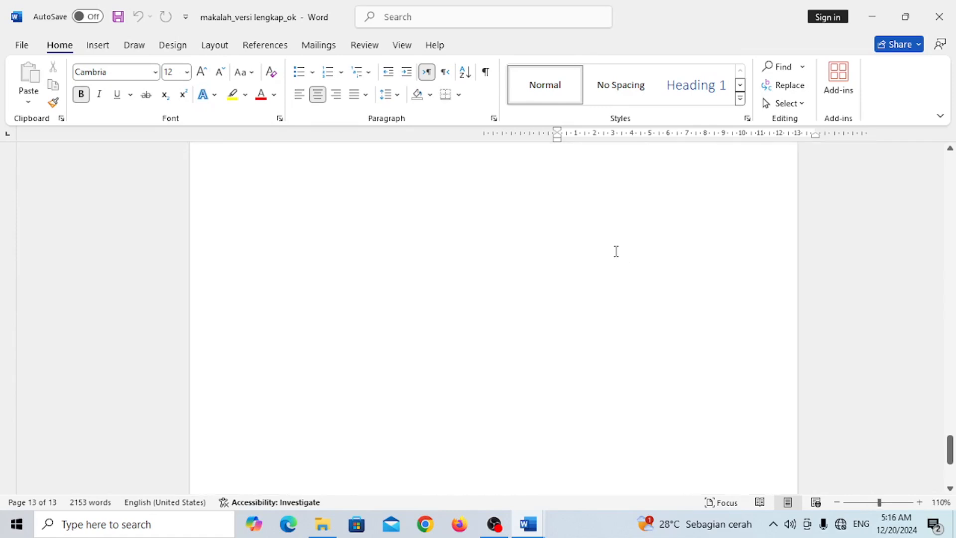
{"action": "left_click", "coordinate": [422, 215]}
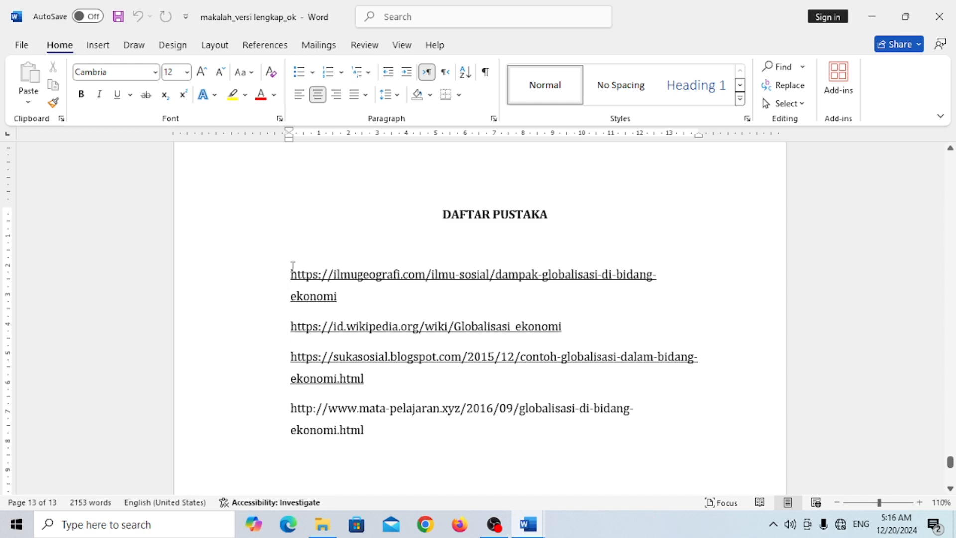
Go back to the document's start and survey the pages side by side at 70% zoom, from the cover through BAB I and BAB II.
{"action": "left_click_drag", "start_coordinate": [951, 462], "coordinate": [950, 453]}
{"action": "key", "text": "ctrl+Home"}
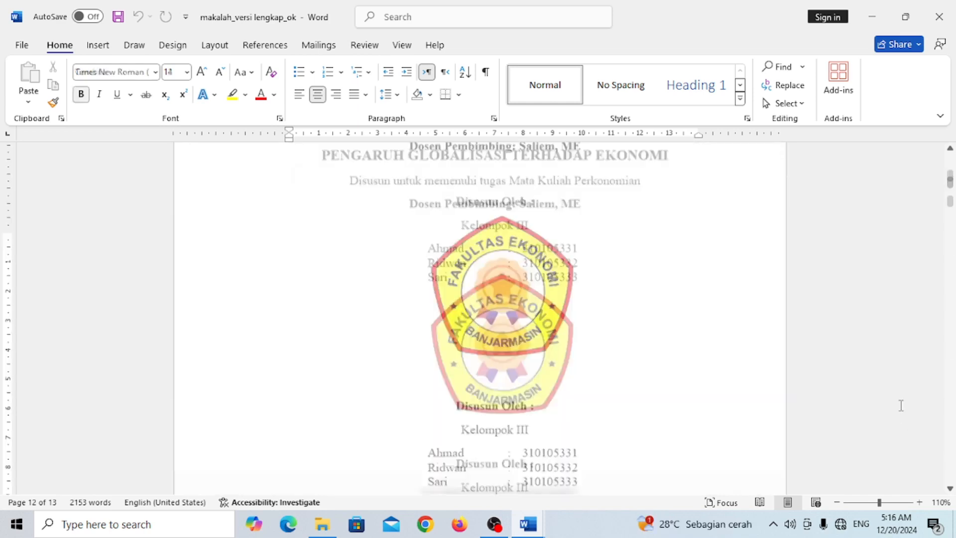
{"action": "scroll", "coordinate": [900, 404], "scroll_direction": "down", "scroll_amount": 4}
{"action": "scroll", "coordinate": [663, 338], "scroll_direction": "down", "scroll_amount": 8}
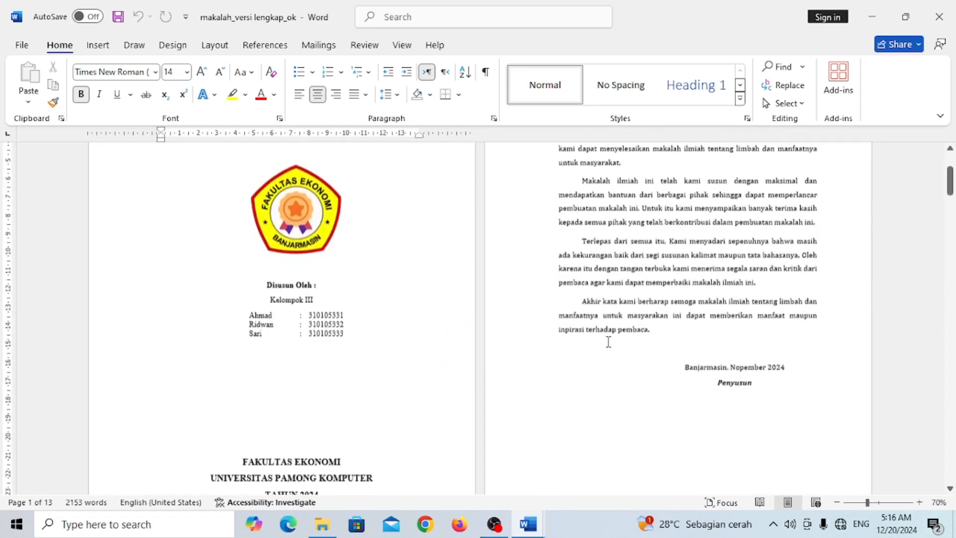
{"action": "scroll", "coordinate": [663, 343], "scroll_direction": "down", "scroll_amount": 3}
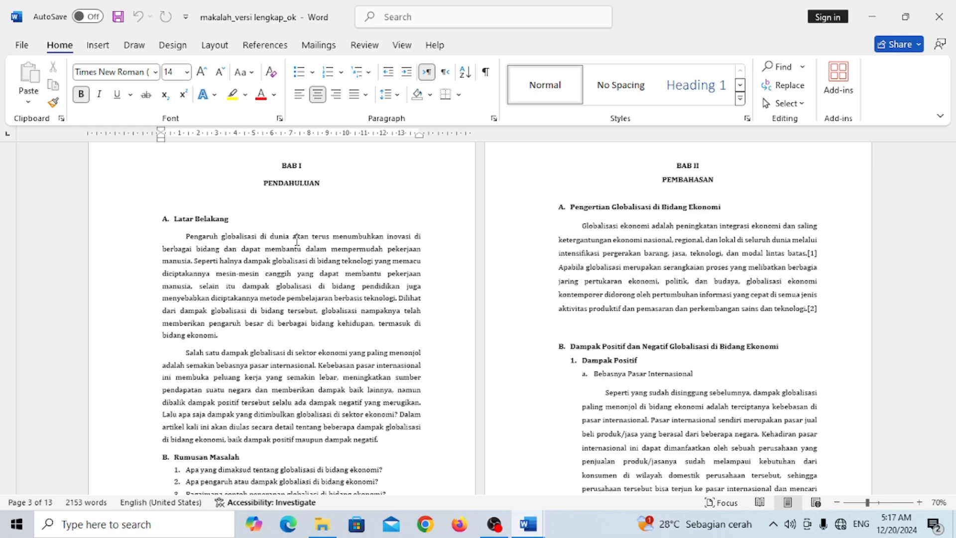
Return from BAB I to the cover and KATA PENGANTAR pages to review the paper's opening sections.
{"action": "scroll", "coordinate": [384, 220], "scroll_direction": "up", "scroll_amount": 2}
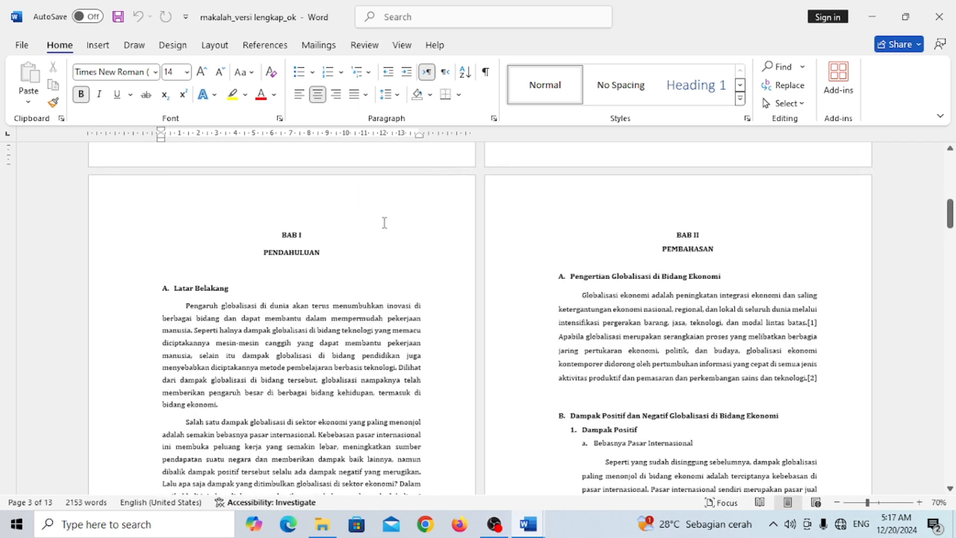
{"action": "scroll", "coordinate": [445, 290], "scroll_direction": "up", "scroll_amount": 7}
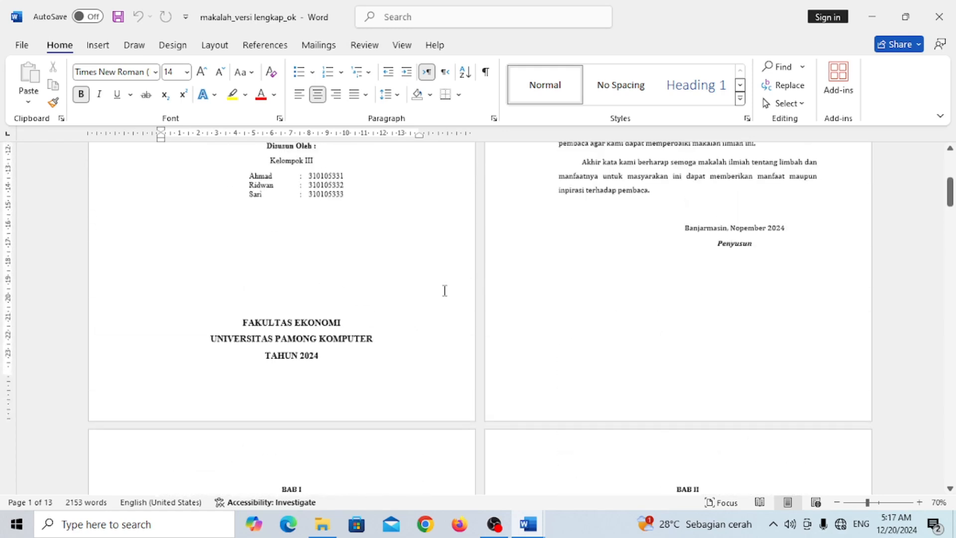
{"action": "scroll", "coordinate": [363, 327], "scroll_direction": "up", "scroll_amount": 3}
{"action": "scroll", "coordinate": [363, 326], "scroll_direction": "up", "scroll_amount": 4}
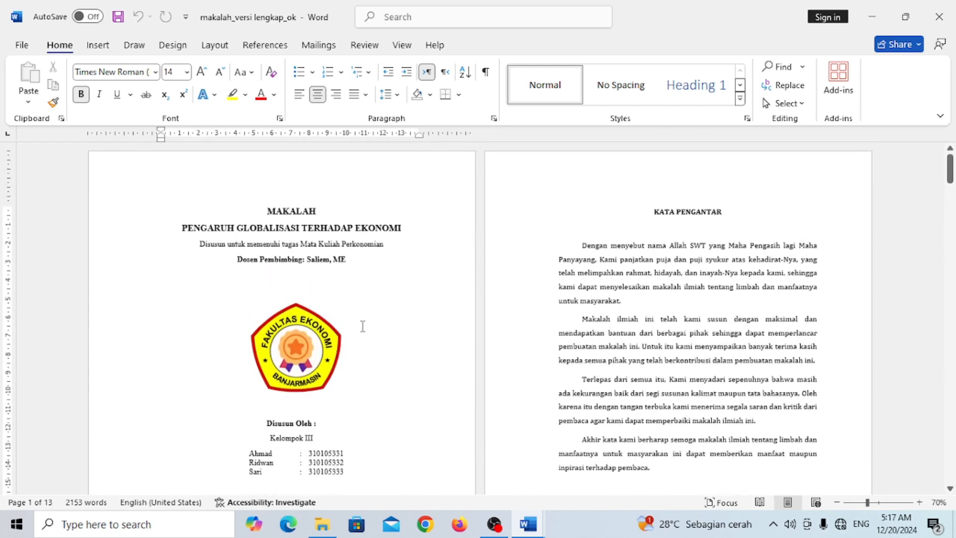